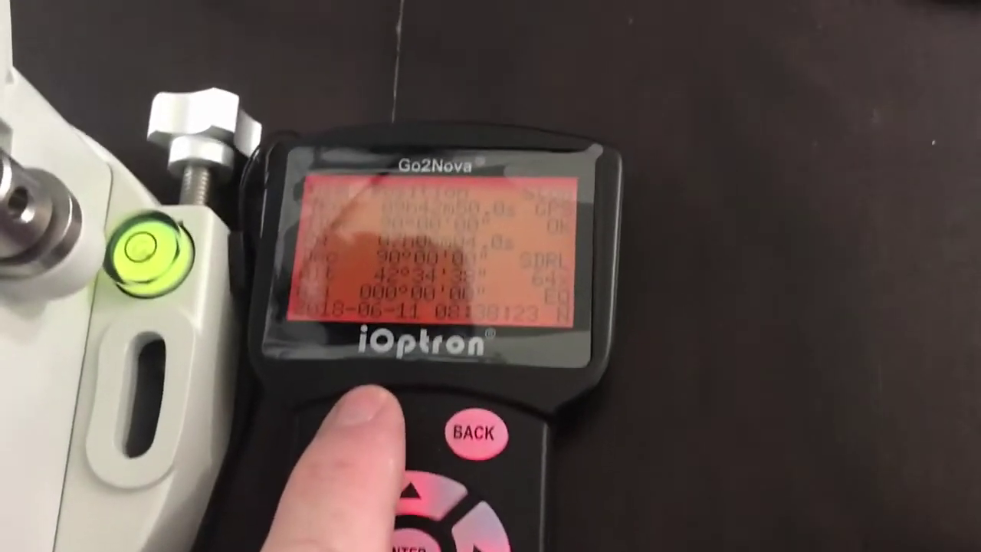
On the Go2Nova hand controller, show Firmware Information with the HC, main, RA, Dec and catalog versions.
{"action": "left_click", "coordinate": [370, 466]}
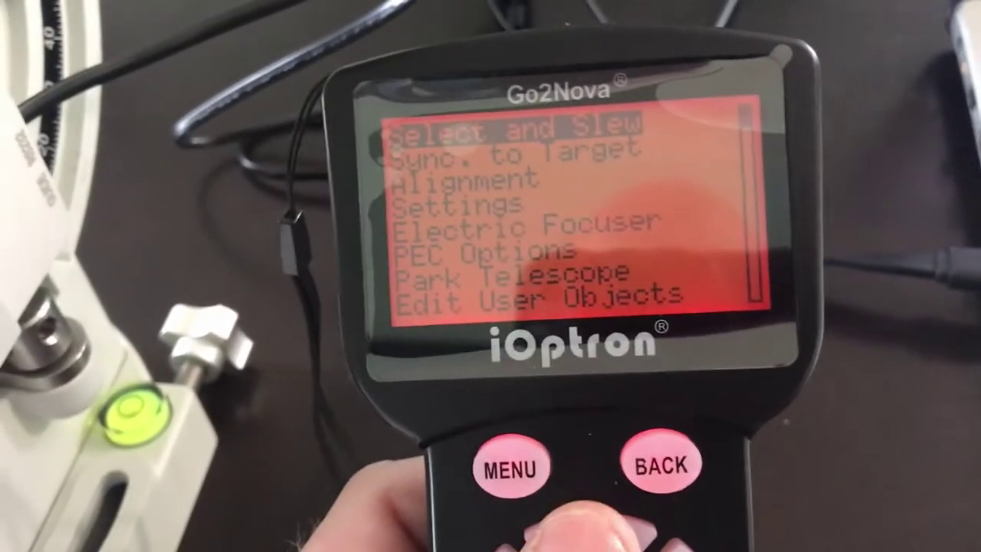
{"action": "key", "text": "Up"}
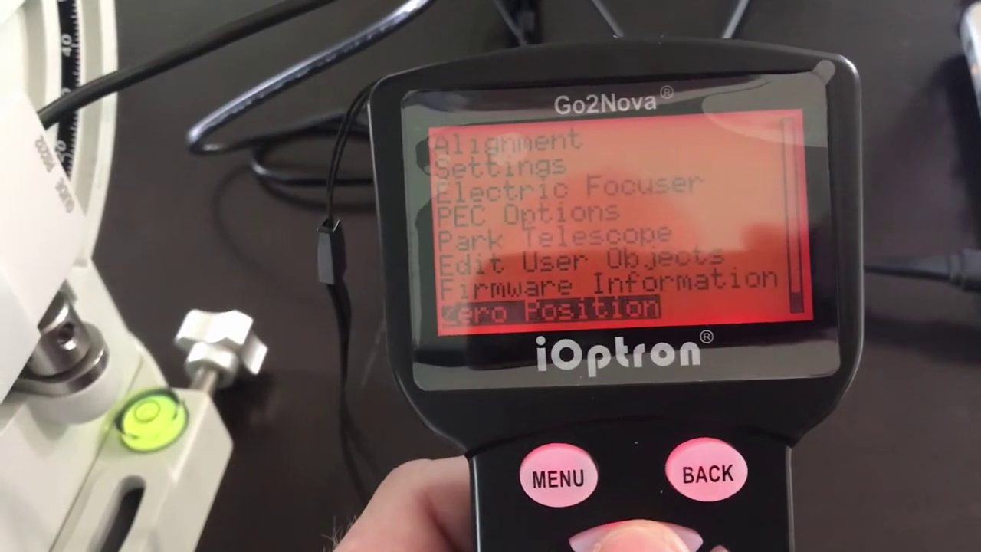
{"action": "key", "text": "Up"}
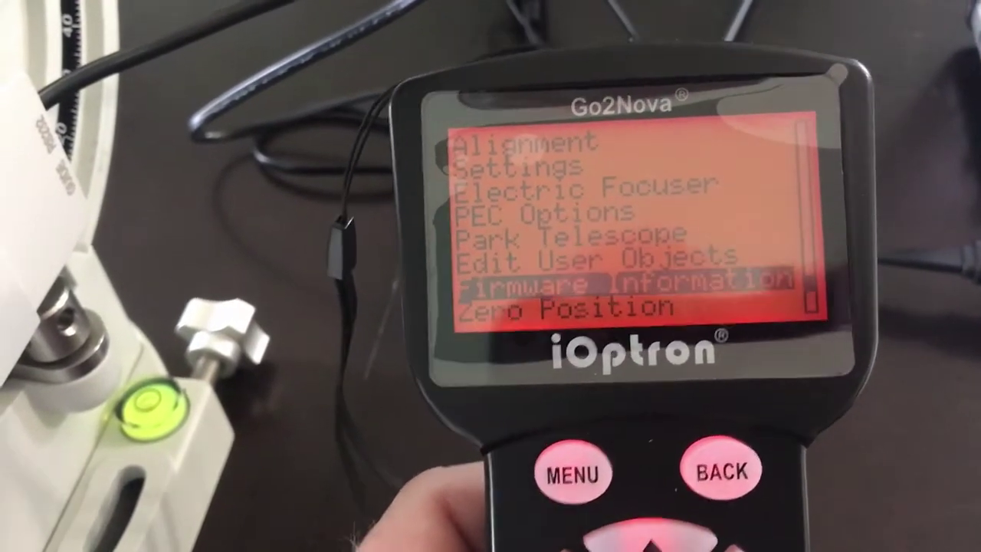
{"action": "key", "text": "Up"}
{"action": "key", "text": "Up"}
{"action": "key", "text": "Up"}
{"action": "key", "text": "Up"}
{"action": "key", "text": "Up"}
{"action": "key", "text": "Up"}
{"action": "key", "text": "Up"}
{"action": "key", "text": "Up"}
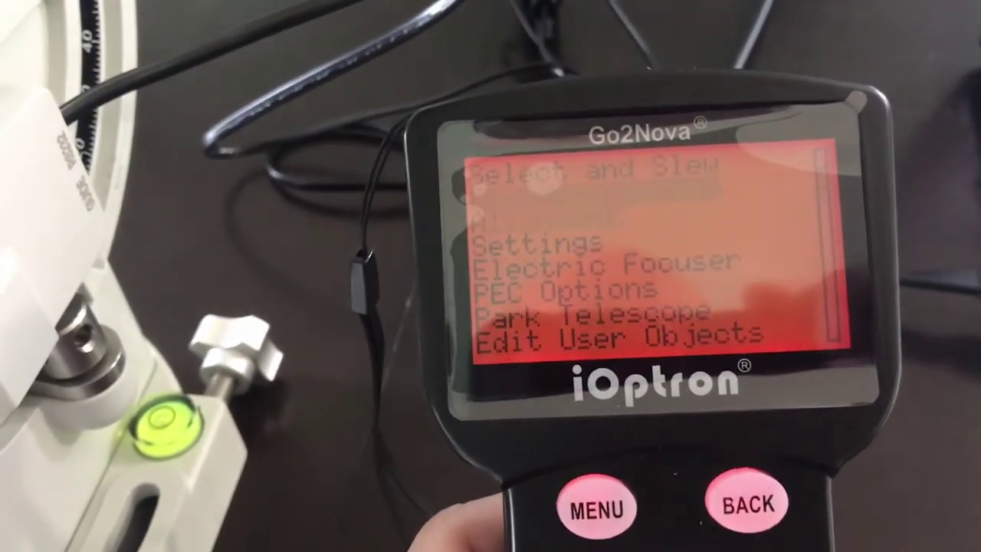
{"action": "key", "text": "Down"}
{"action": "key", "text": "Down"}
{"action": "key", "text": "Down"}
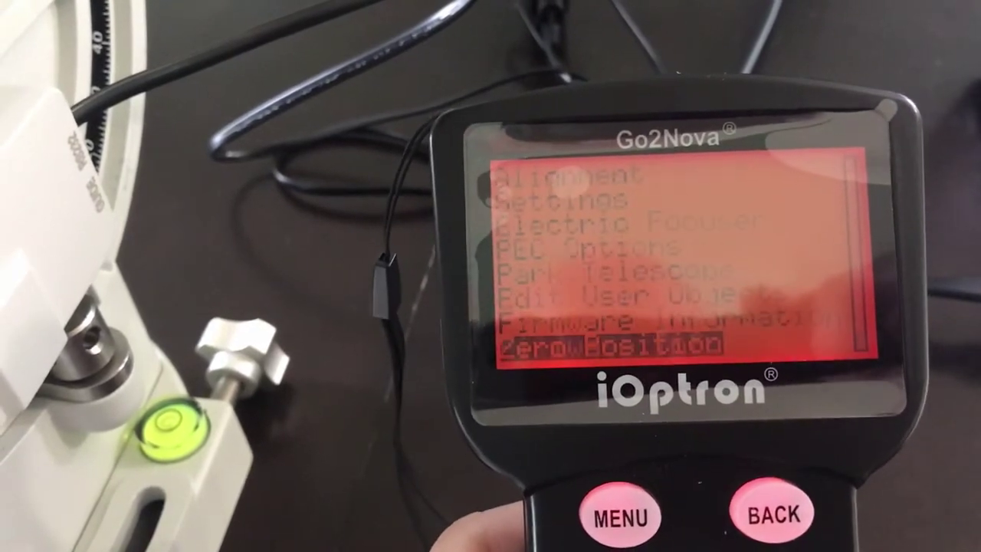
{"action": "key", "text": "Up"}
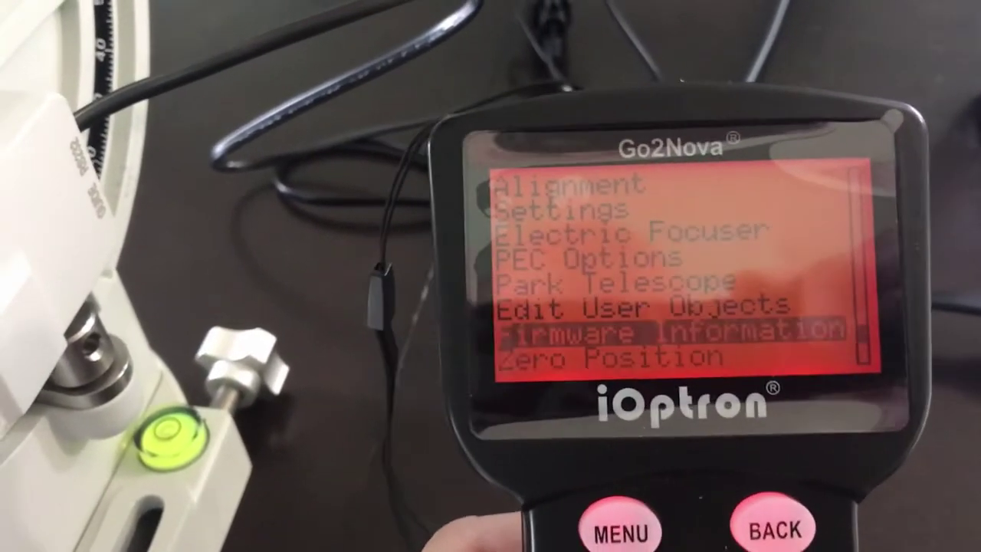
{"action": "key", "text": "Return"}
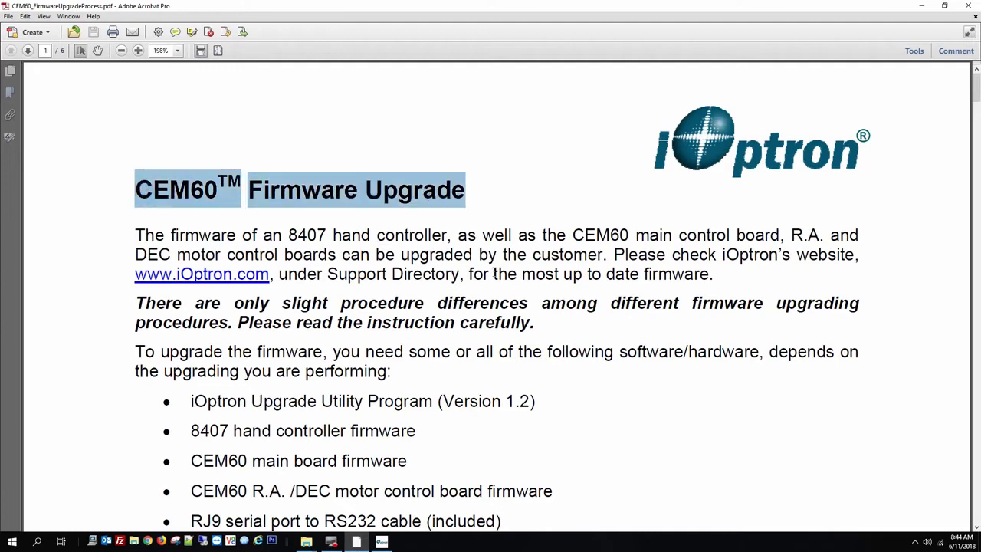
Scroll the guide to the Device Manager / Ports (COM & LPT) instructions on page 2, then search for Device Manager.
{"action": "left_click", "coordinate": [675, 337]}
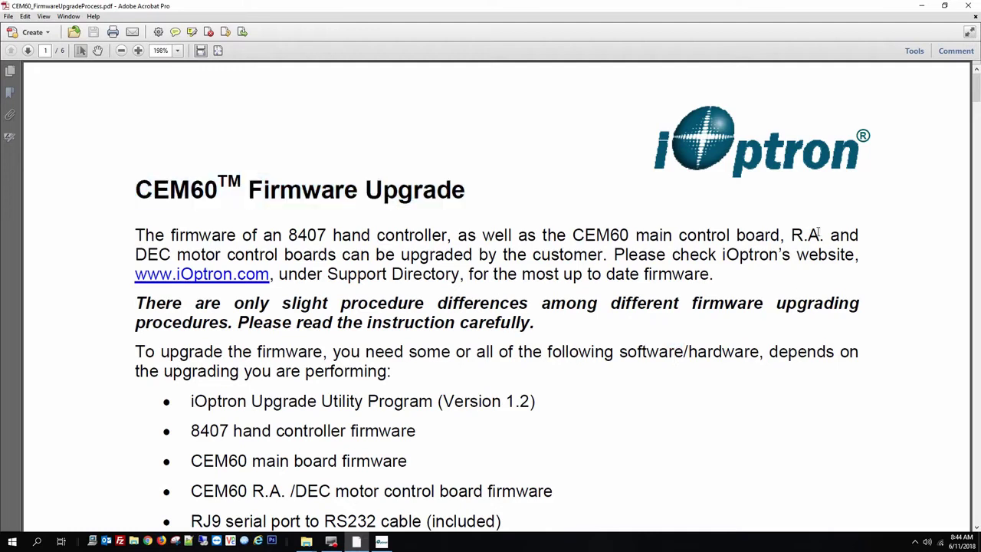
{"action": "left_click", "coordinate": [976, 526]}
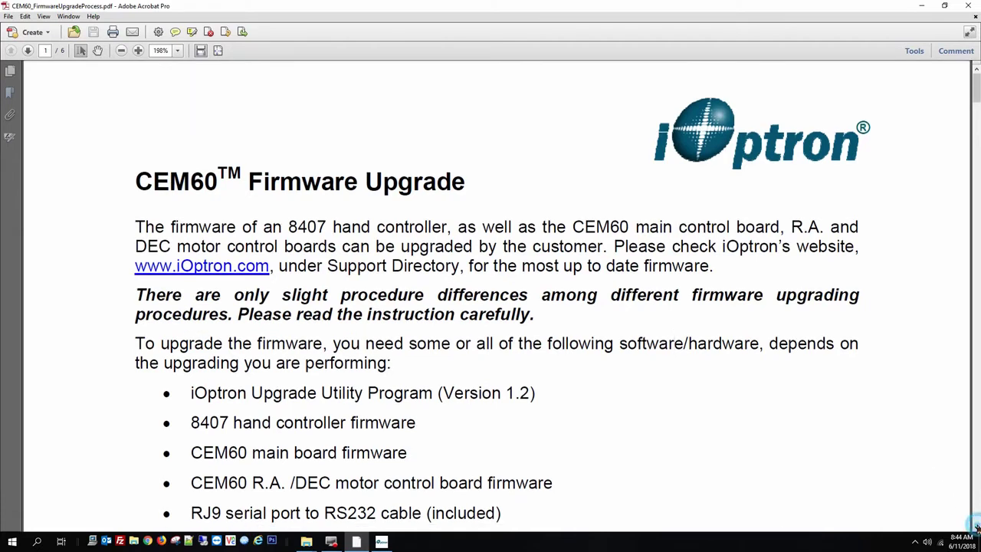
{"action": "left_click_drag", "start_coordinate": [975, 527], "coordinate": [977, 527]}
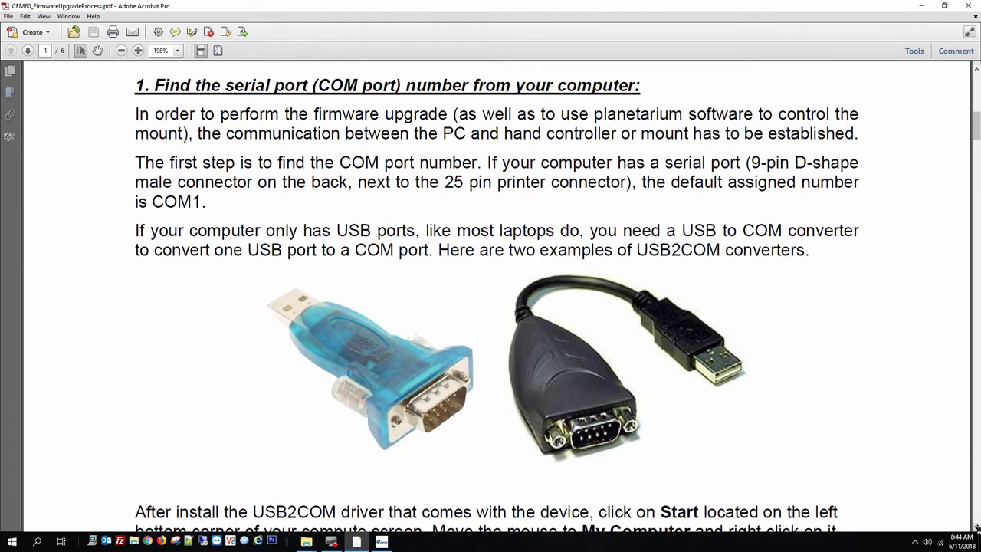
{"action": "left_click_drag", "start_coordinate": [976, 527], "coordinate": [977, 527]}
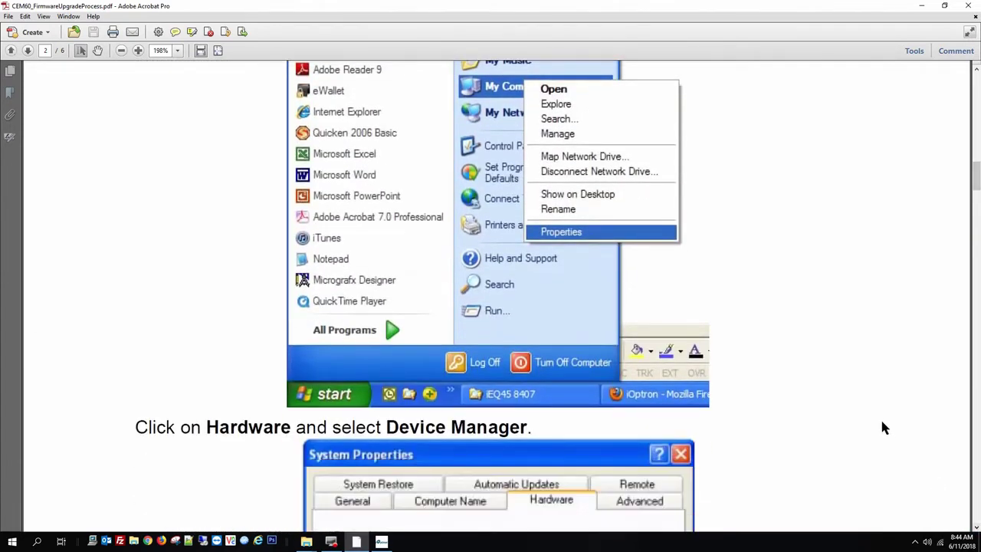
{"action": "left_click_drag", "start_coordinate": [975, 186], "coordinate": [965, 212]}
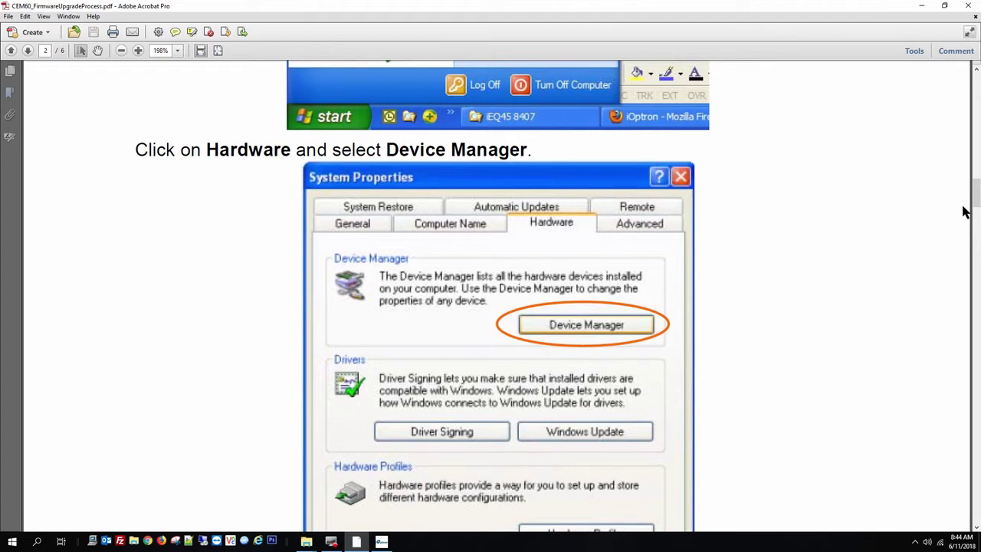
{"action": "scroll", "coordinate": [971, 203], "scroll_direction": "down", "scroll_amount": 5}
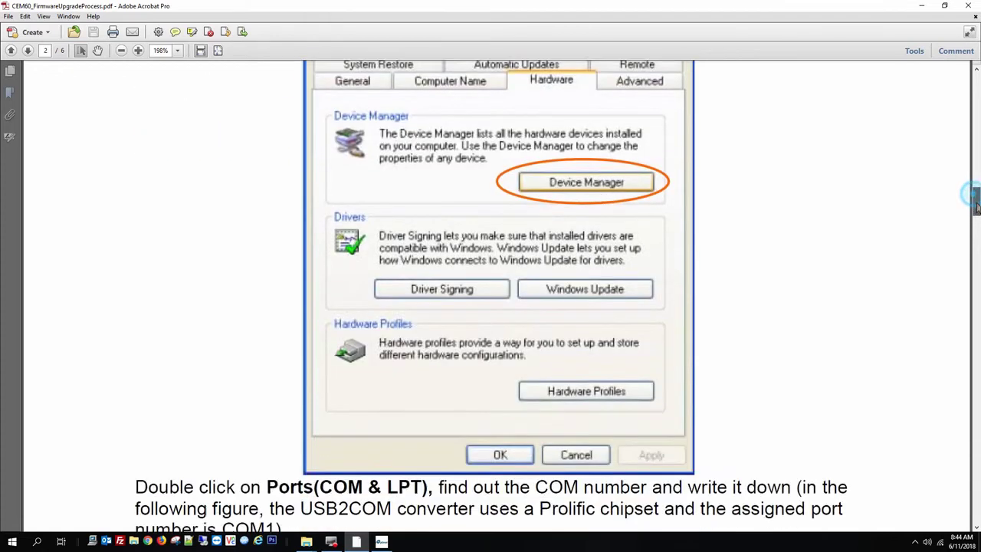
{"action": "left_click", "coordinate": [12, 543]}
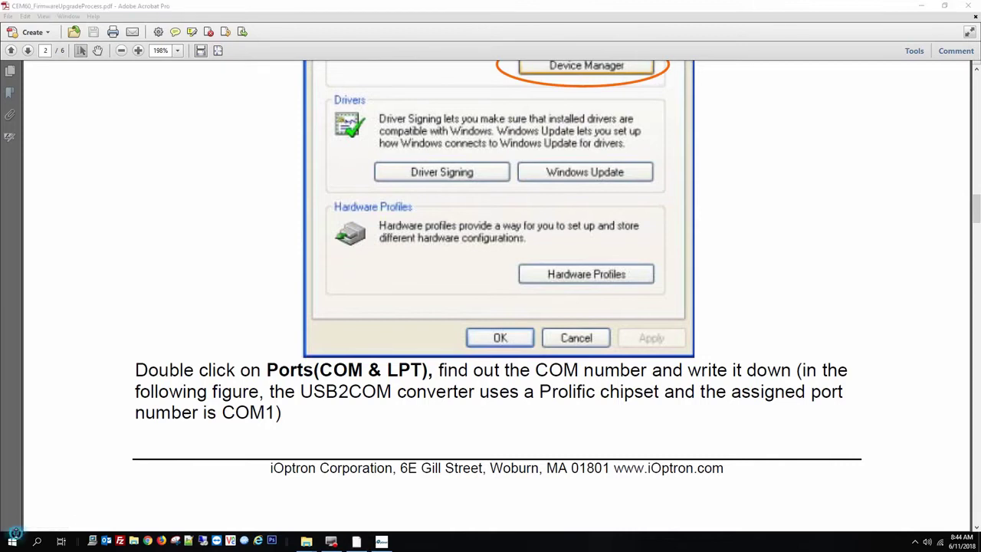
{"action": "type", "text": "device manager"}
{"action": "key", "text": "Return"}
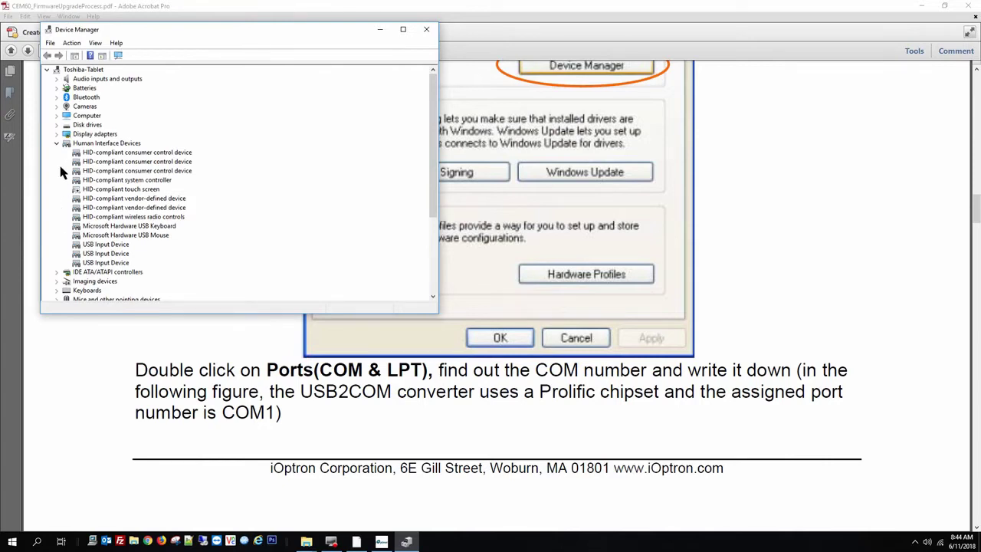
{"action": "left_click", "coordinate": [56, 143]}
{"action": "left_click", "coordinate": [57, 207]}
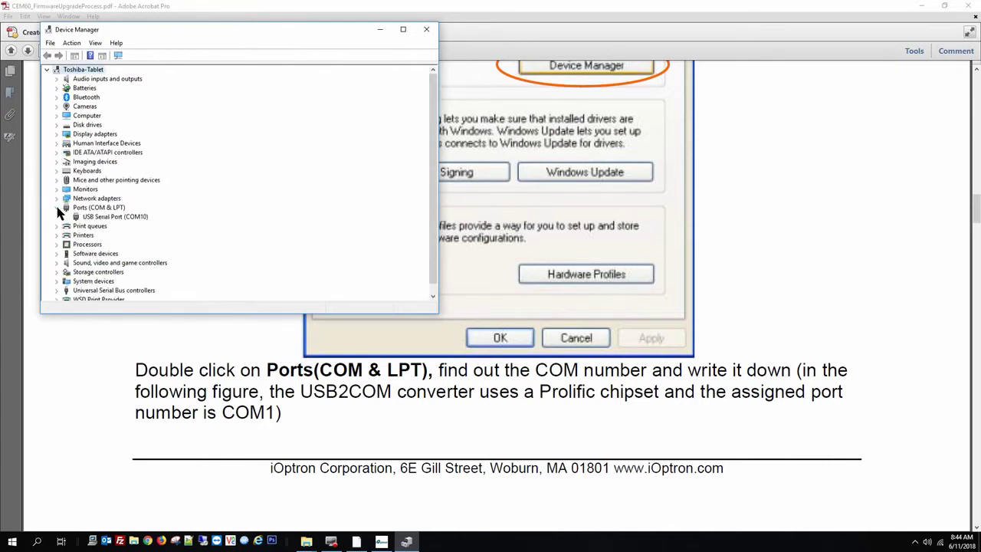
{"action": "left_click", "coordinate": [111, 217]}
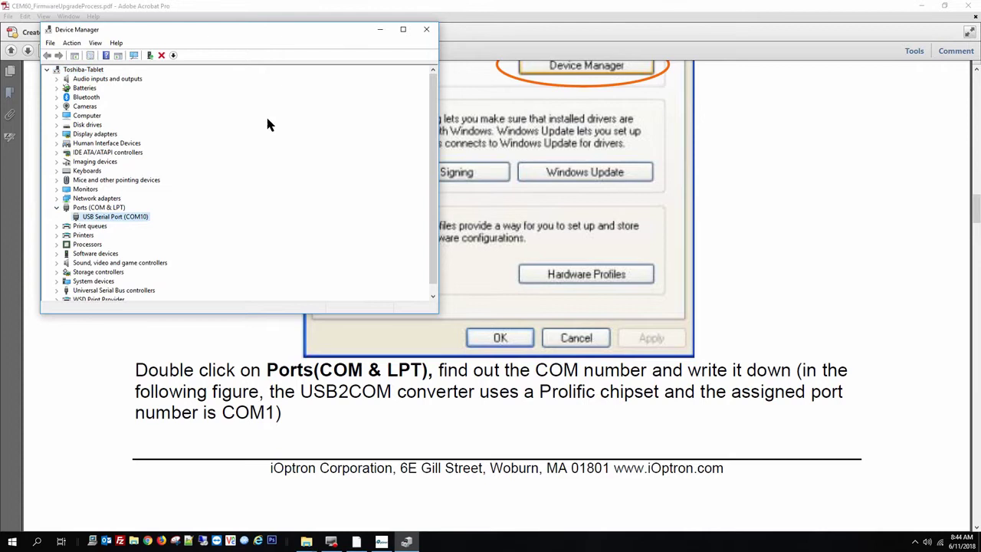
{"action": "left_click", "coordinate": [424, 28]}
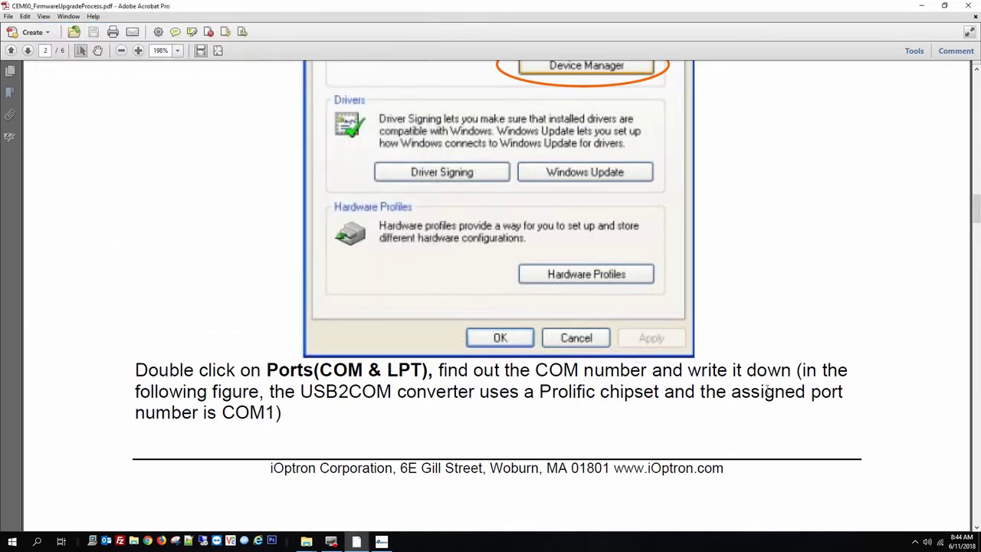
Highlight Upgrade Utility.exe and the hold-ENTER instruction in the 8407 hand controller firmware section.
{"action": "left_click", "coordinate": [976, 527]}
{"action": "left_click_drag", "start_coordinate": [976, 527], "coordinate": [975, 527]}
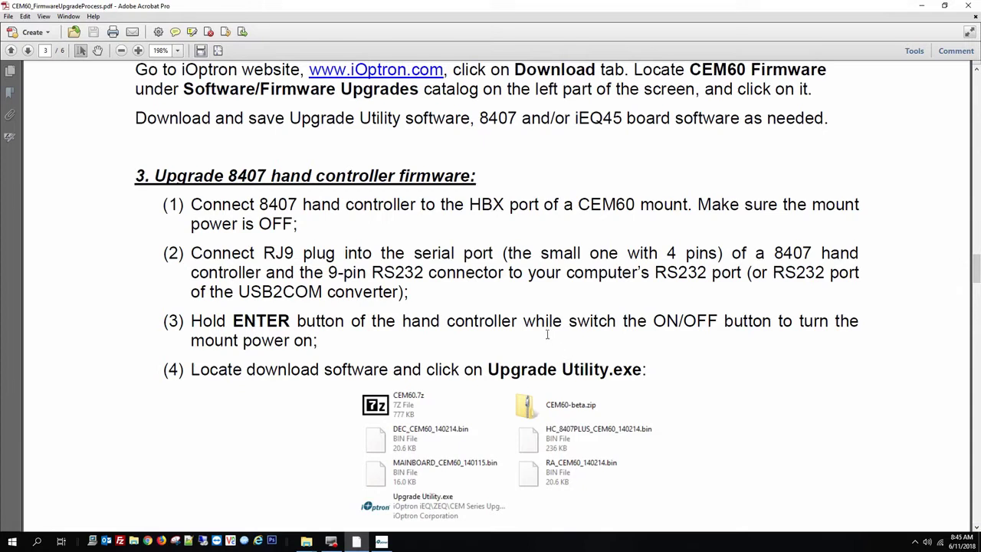
{"action": "left_click_drag", "start_coordinate": [489, 369], "coordinate": [641, 370]}
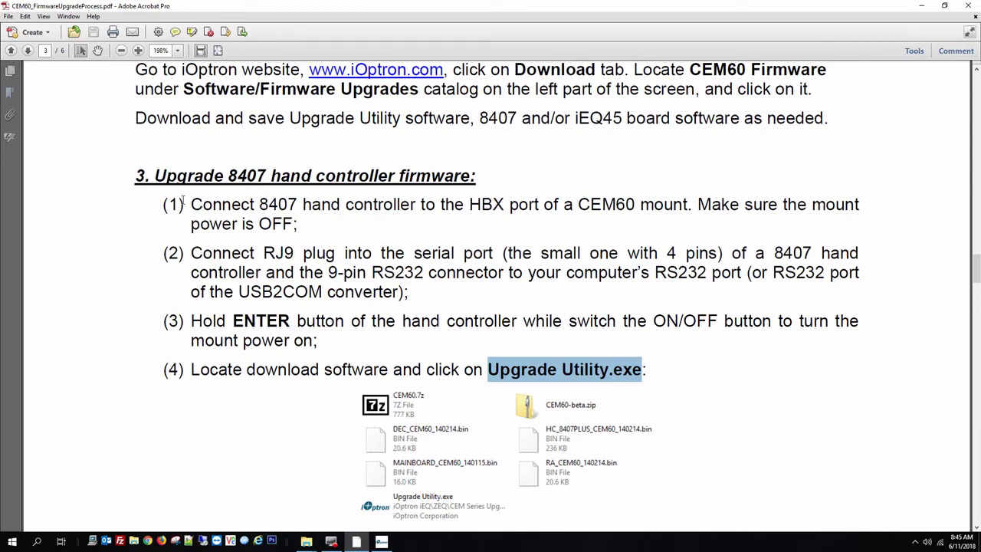
{"action": "left_click_drag", "start_coordinate": [156, 175], "coordinate": [419, 175]}
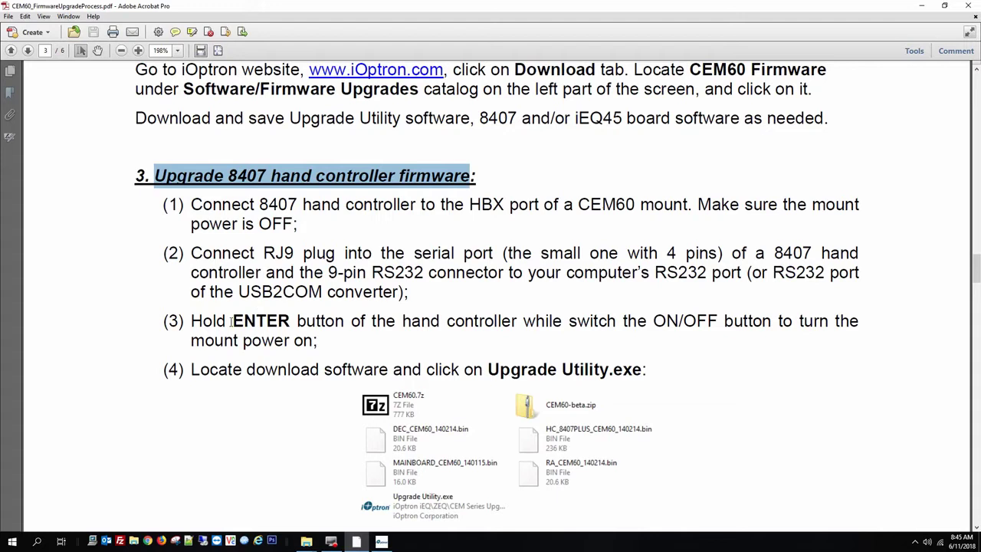
{"action": "left_click_drag", "start_coordinate": [232, 322], "coordinate": [712, 322]}
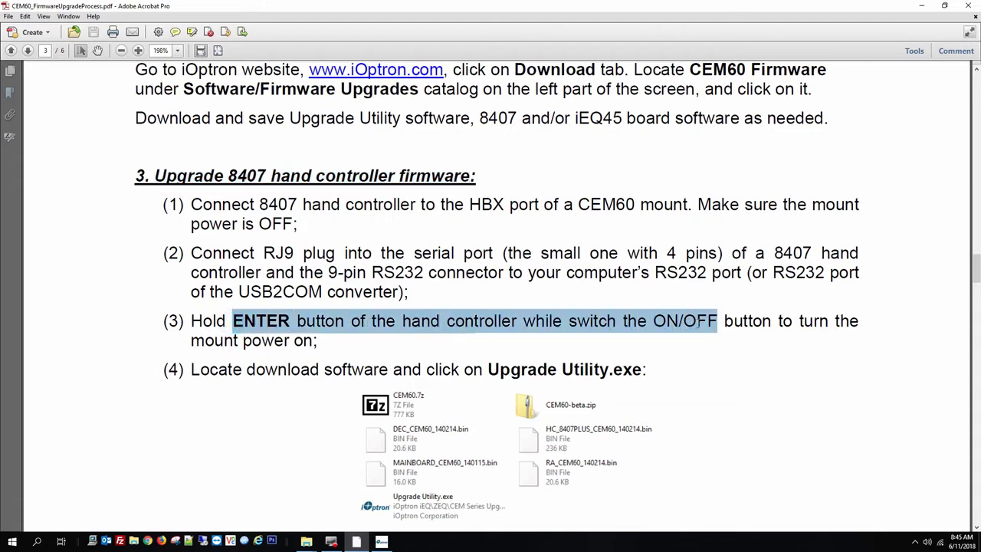
{"action": "left_click", "coordinate": [564, 318]}
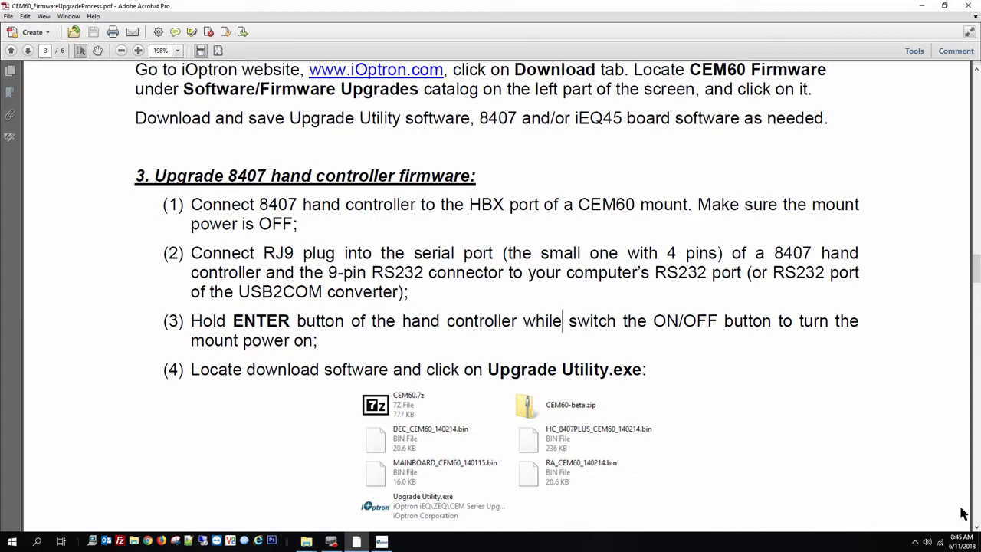
Scroll to page 5's section 4, 'Upgrade CEM60 main control board firmware', highlighting its heading.
{"action": "left_click", "coordinate": [976, 527]}
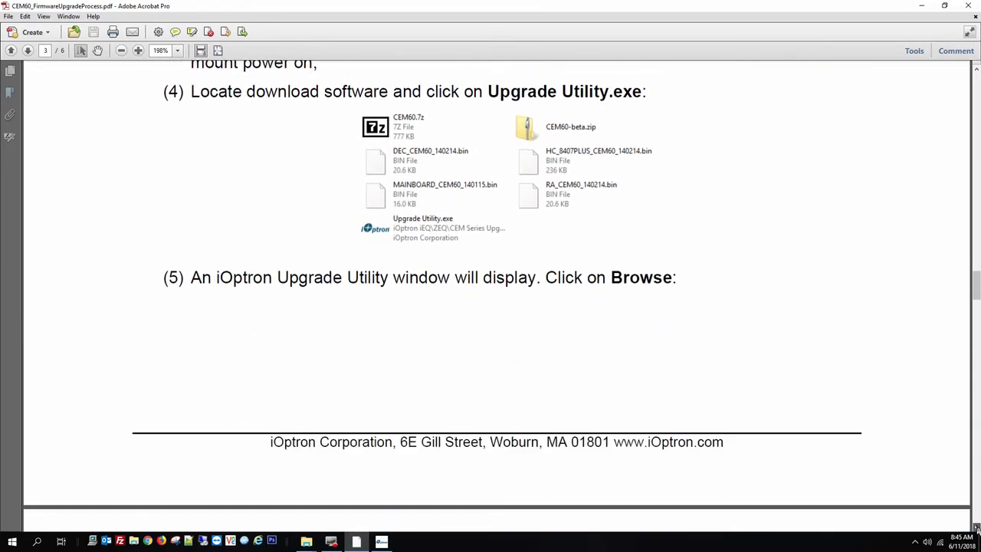
{"action": "scroll", "coordinate": [976, 527], "scroll_direction": "down", "scroll_amount": 10}
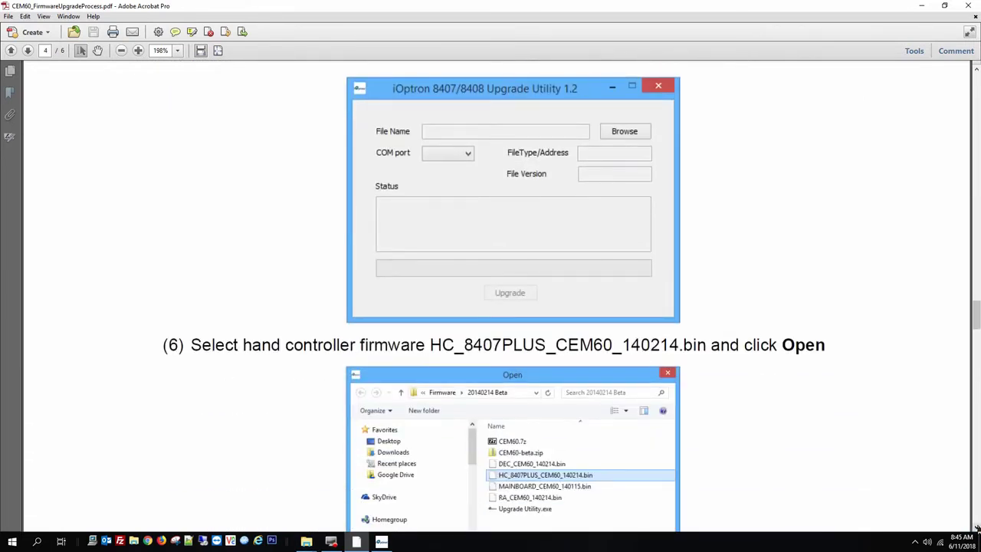
{"action": "scroll", "coordinate": [976, 527], "scroll_direction": "down", "scroll_amount": 10}
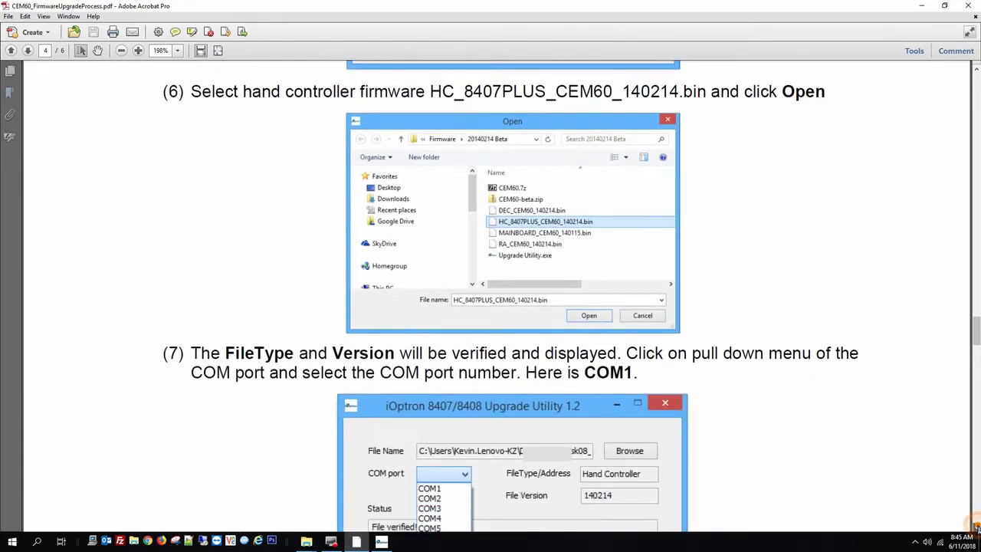
{"action": "scroll", "coordinate": [976, 527], "scroll_direction": "down", "scroll_amount": 15}
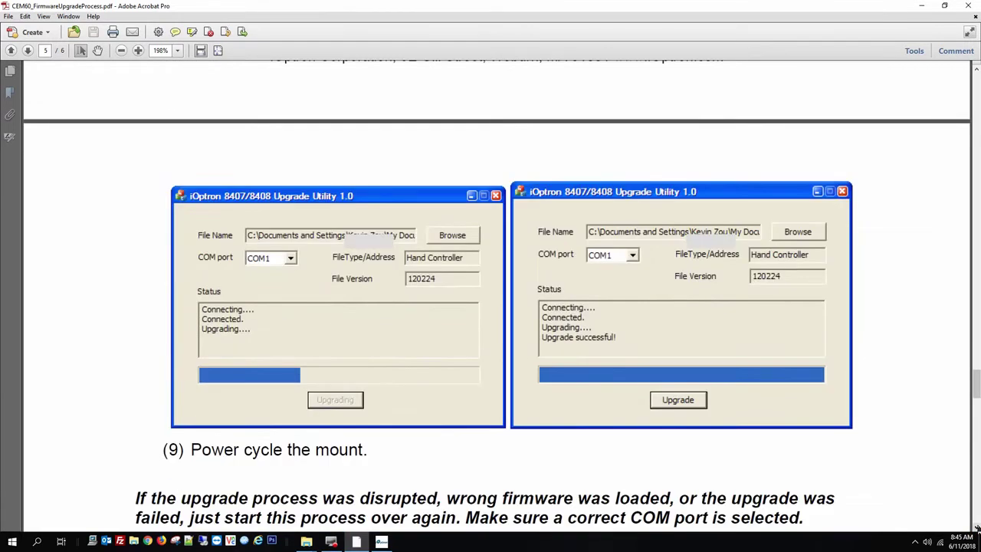
{"action": "scroll", "coordinate": [976, 528], "scroll_direction": "down", "scroll_amount": 10}
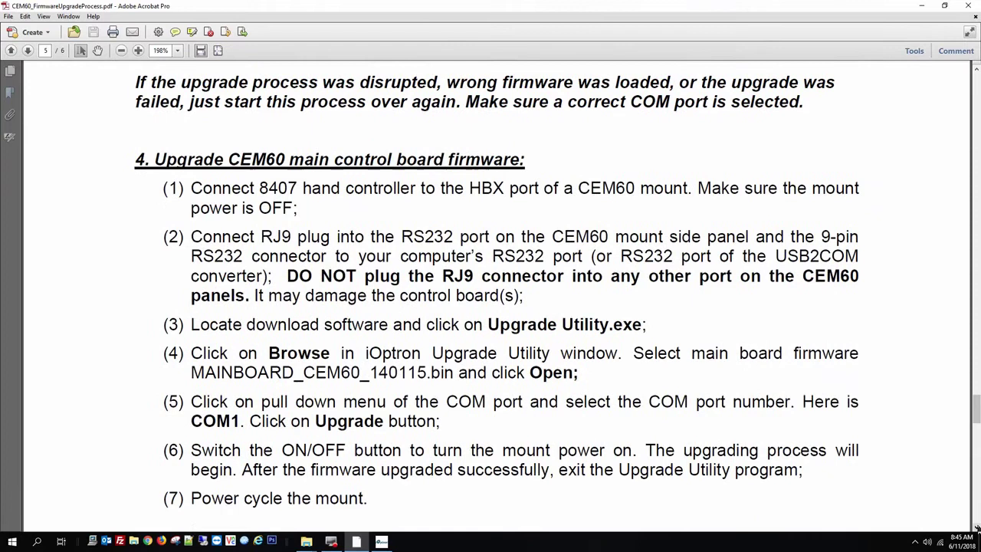
{"action": "scroll", "coordinate": [975, 527], "scroll_direction": "down", "scroll_amount": 5}
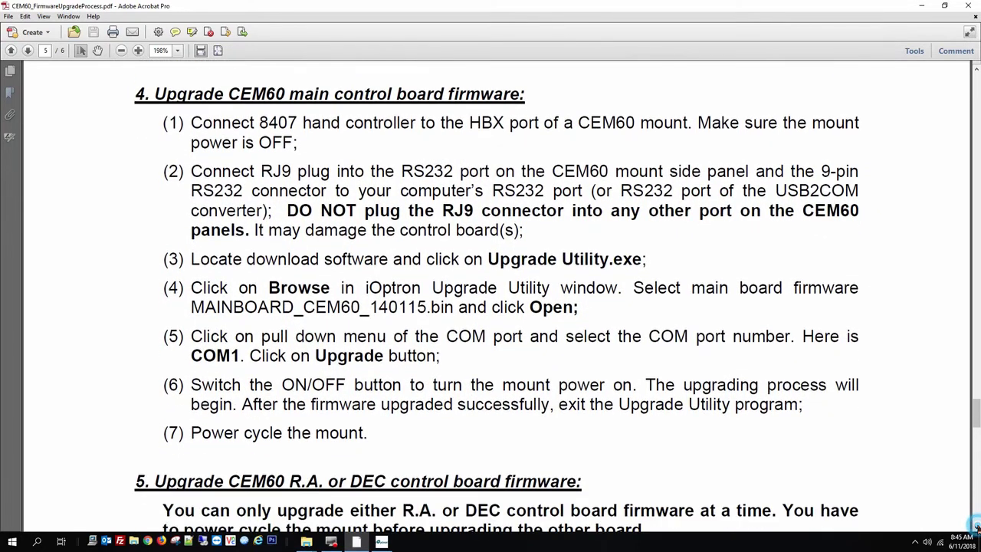
{"action": "left_click_drag", "start_coordinate": [290, 86], "coordinate": [444, 86]}
{"action": "left_click_drag", "start_coordinate": [229, 473], "coordinate": [448, 473]}
{"action": "left_click", "coordinate": [605, 336]}
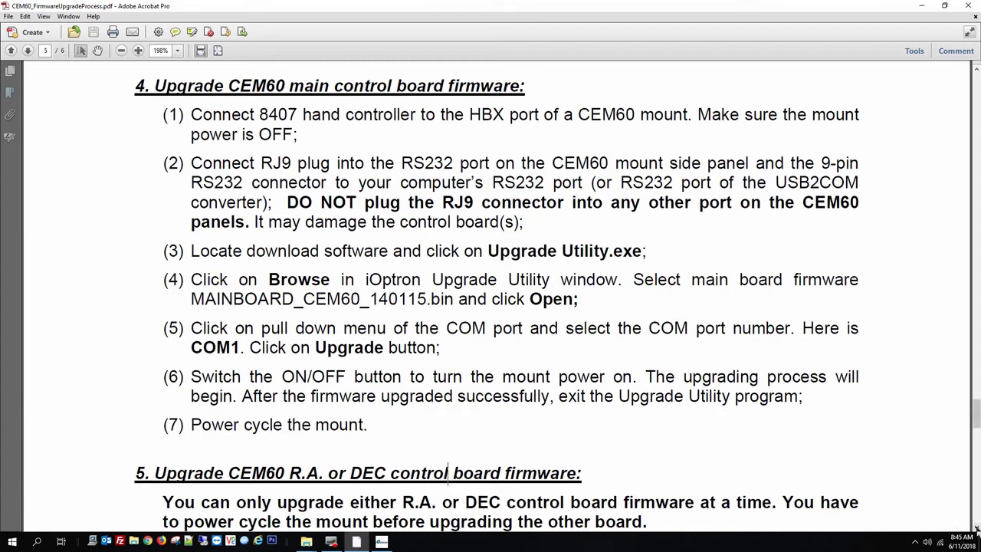
Load CEM60_RA_20170505.bin into the iOptron Upgrade Utility and confirm it shows File verified.
{"action": "left_click", "coordinate": [383, 542]}
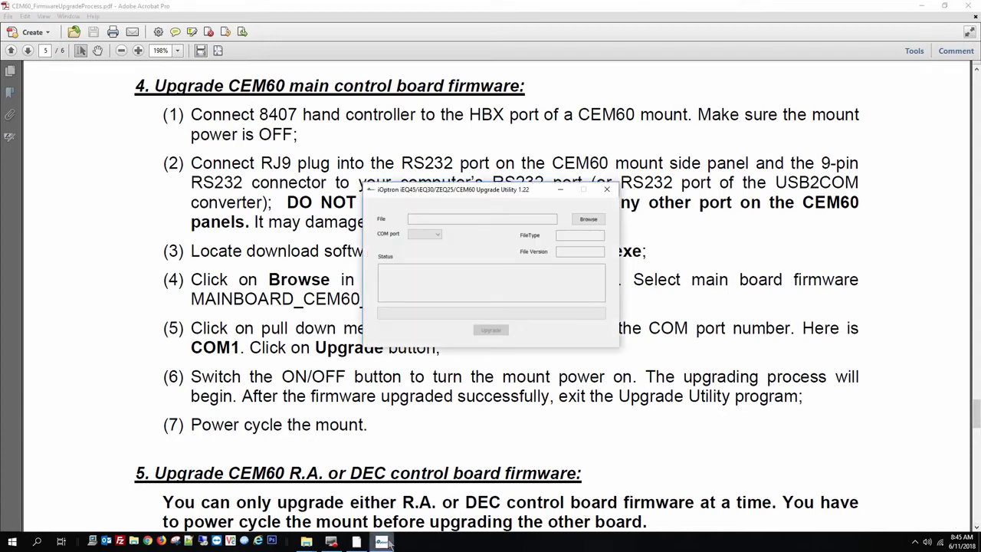
{"action": "left_click_drag", "start_coordinate": [488, 192], "coordinate": [745, 119]}
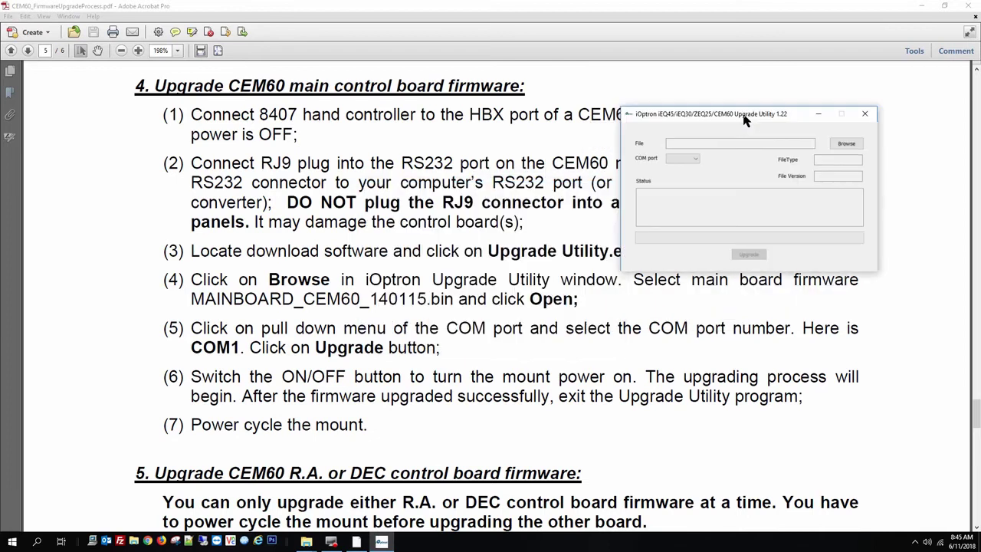
{"action": "left_click", "coordinate": [850, 146]}
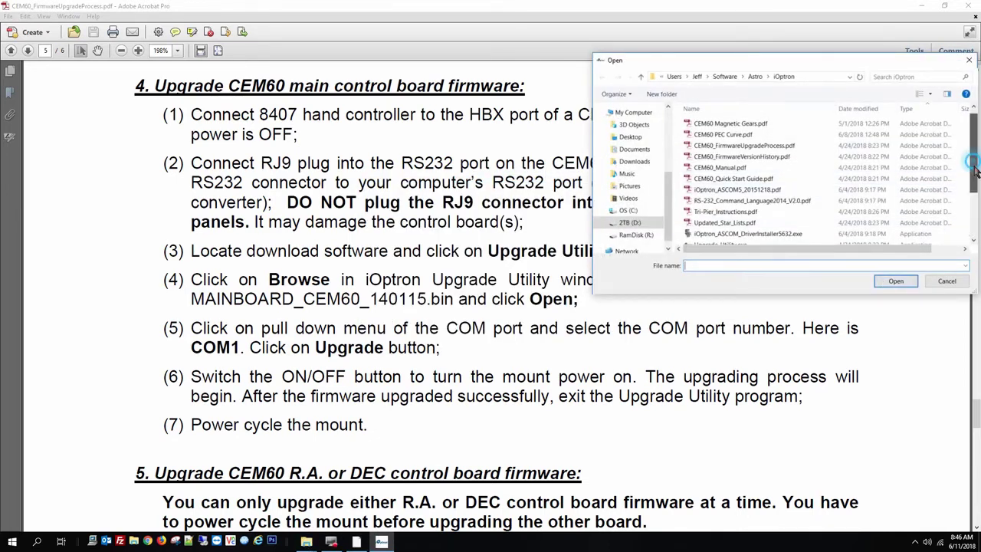
{"action": "left_click_drag", "start_coordinate": [972, 160], "coordinate": [977, 213]}
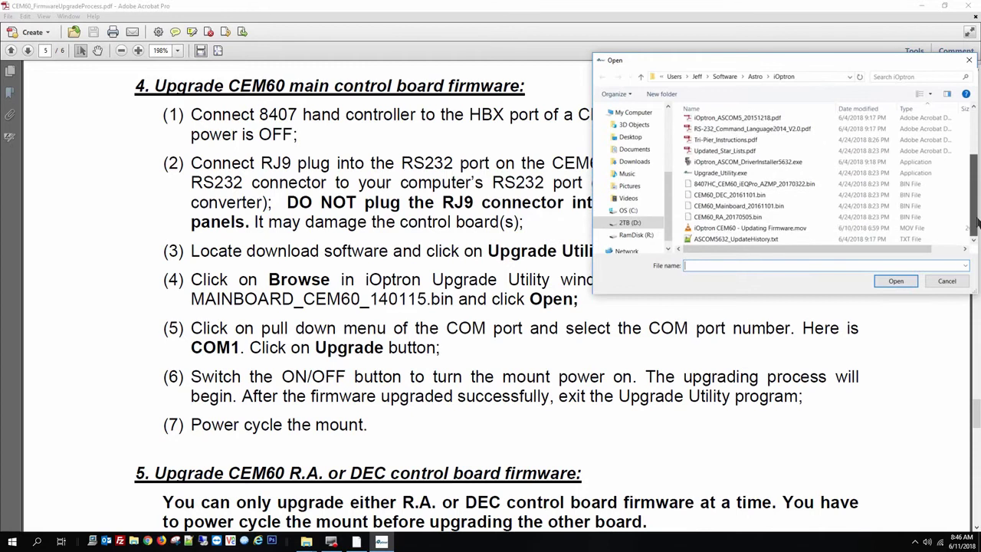
{"action": "left_click", "coordinate": [746, 221]}
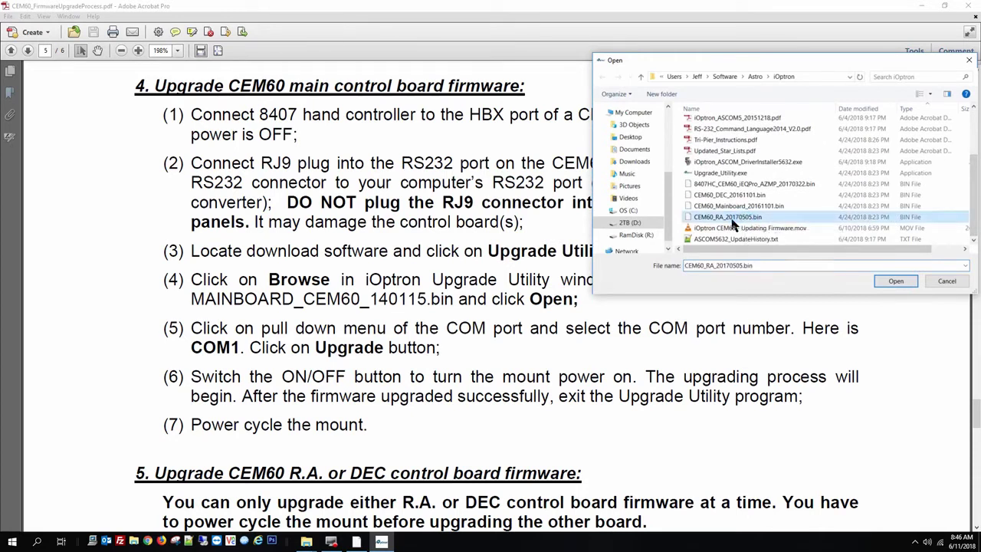
{"action": "left_click", "coordinate": [895, 280]}
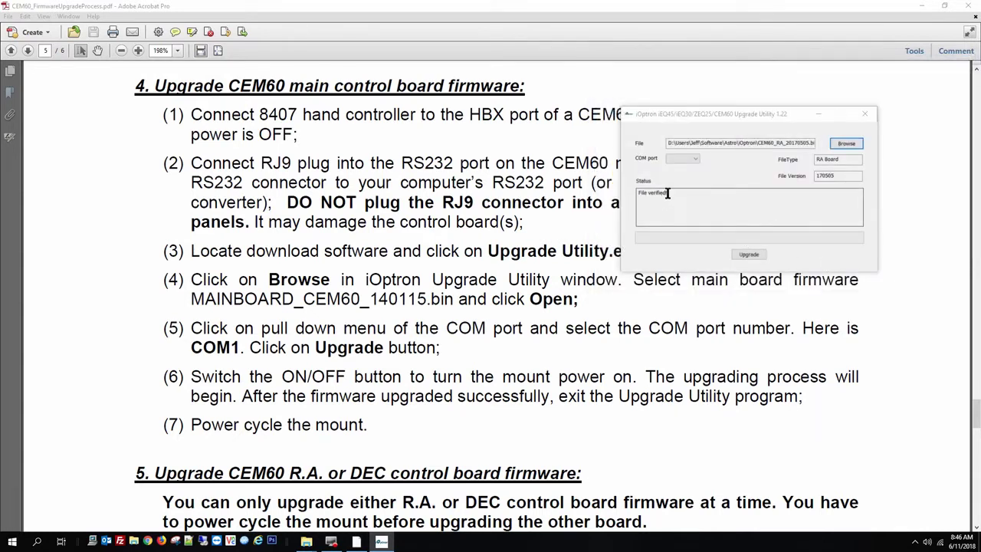
{"action": "left_click_drag", "start_coordinate": [666, 192], "coordinate": [643, 193]}
Select COM10 as the port and start the RA board firmware upgrade.
{"action": "left_click", "coordinate": [683, 158]}
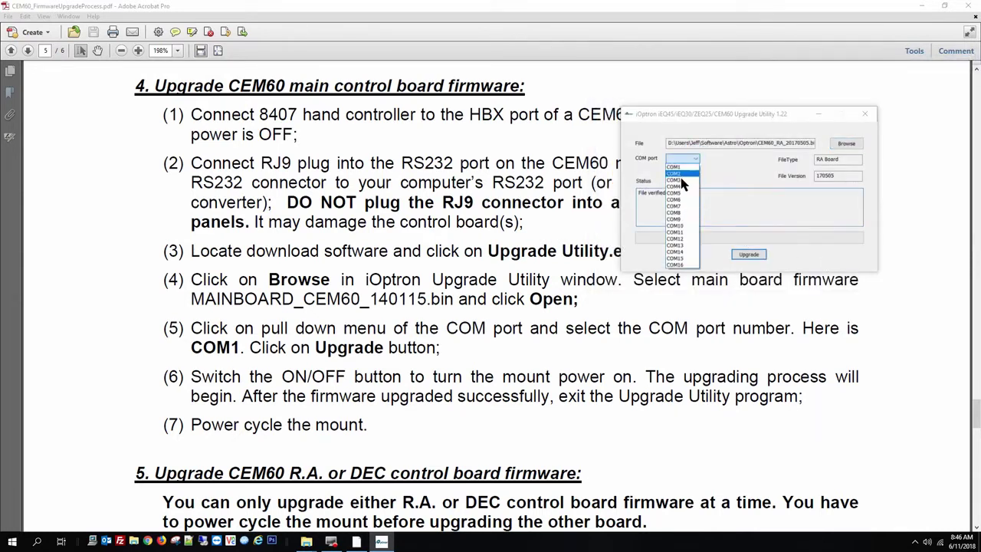
{"action": "left_click", "coordinate": [677, 227]}
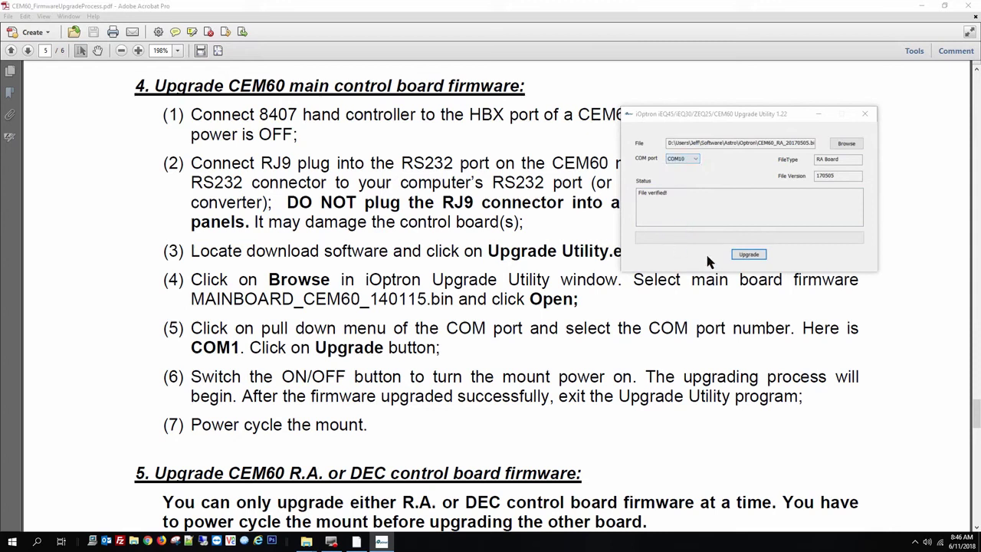
{"action": "left_click", "coordinate": [747, 256]}
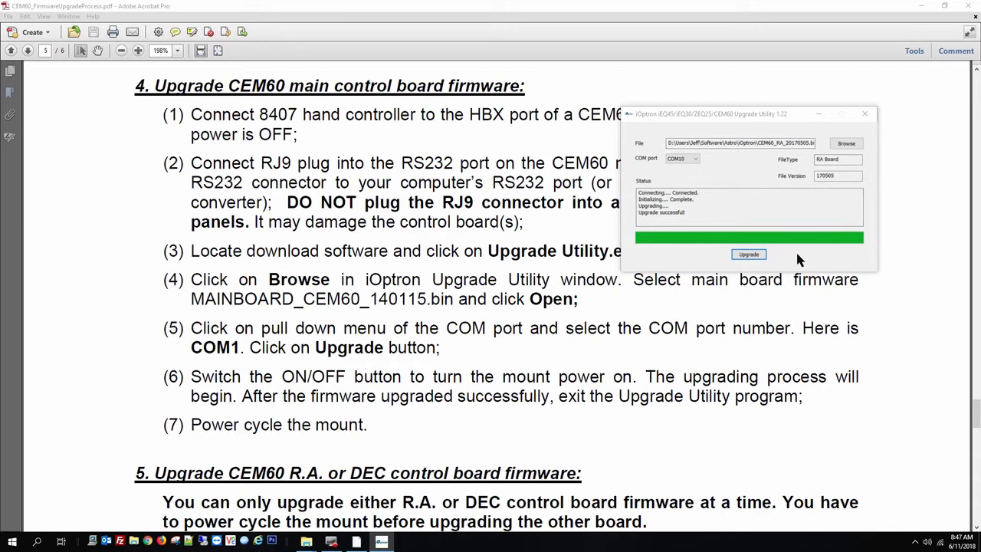
Close the Upgrade Utility and scroll the guide to page 6's section 7, Common Errors.
{"action": "left_click", "coordinate": [866, 115]}
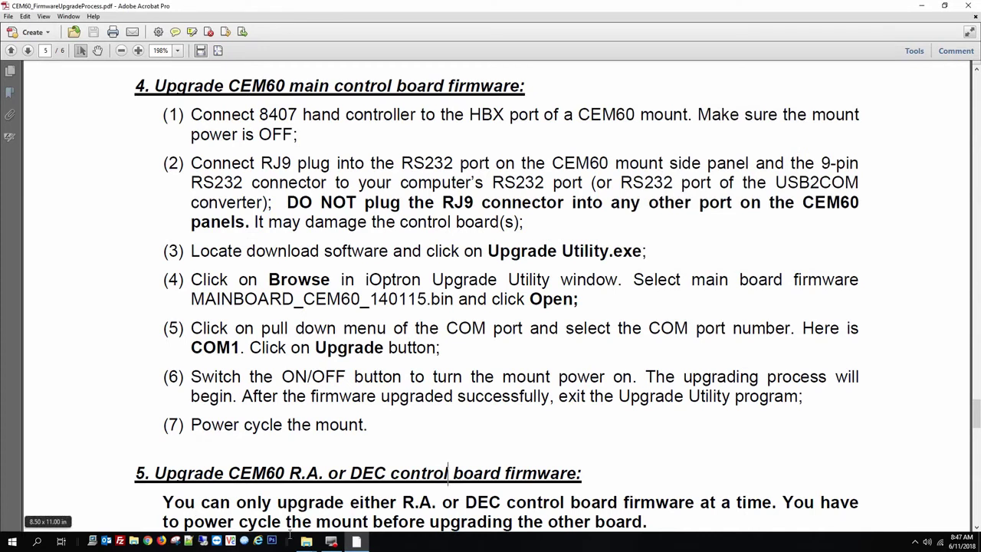
{"action": "scroll", "coordinate": [420, 424], "scroll_direction": "down", "scroll_amount": 3}
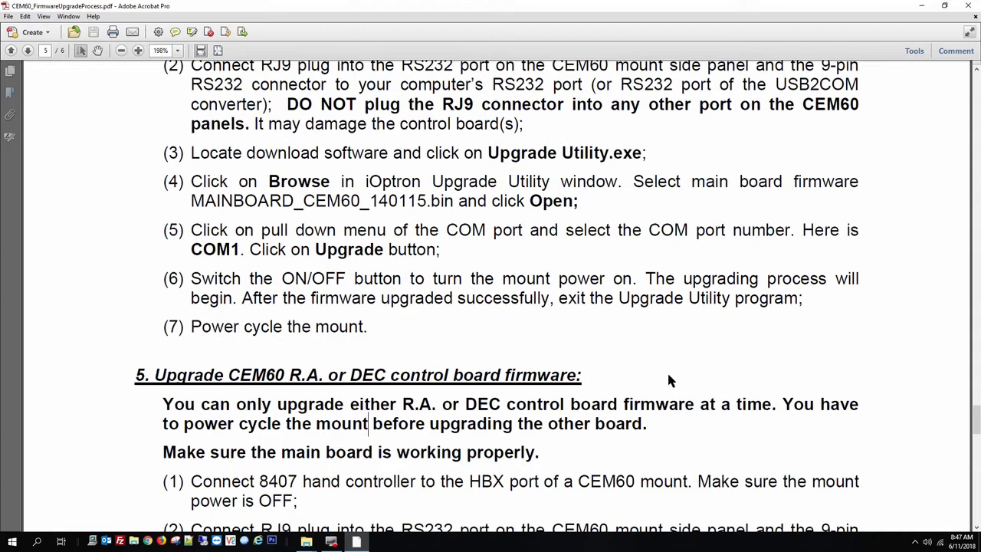
{"action": "scroll", "coordinate": [707, 363], "scroll_direction": "down", "scroll_amount": 3}
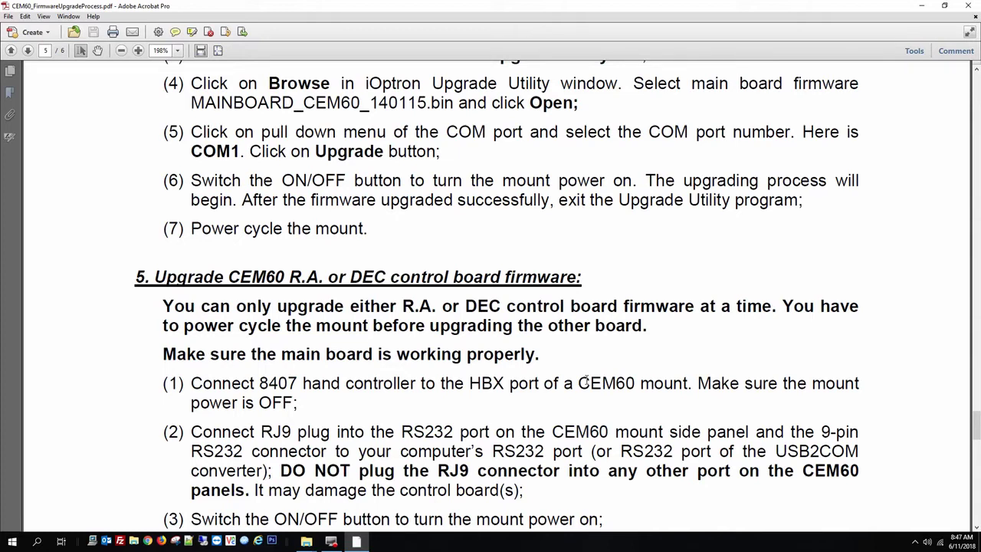
{"action": "scroll", "coordinate": [623, 322], "scroll_direction": "down", "scroll_amount": 10}
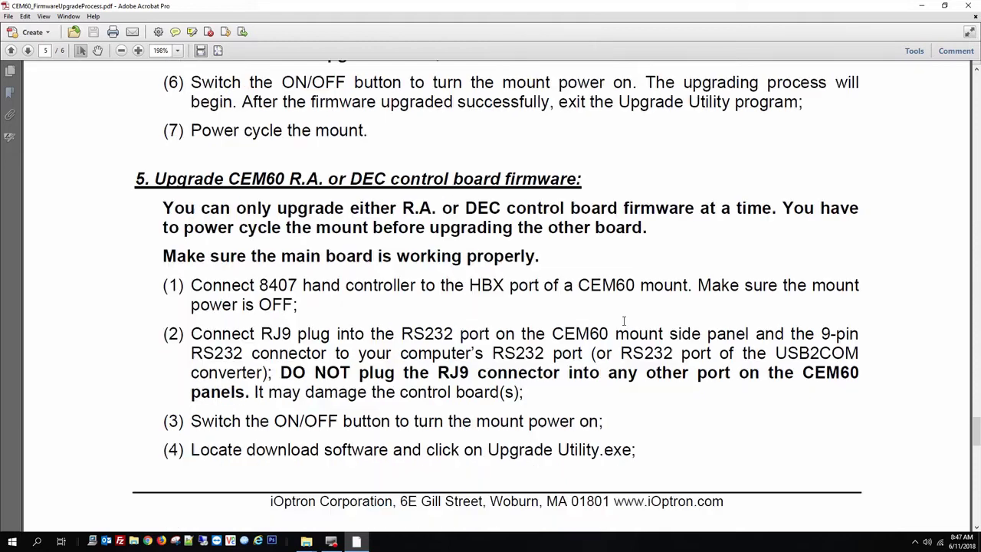
{"action": "scroll", "coordinate": [633, 307], "scroll_direction": "down", "scroll_amount": 3}
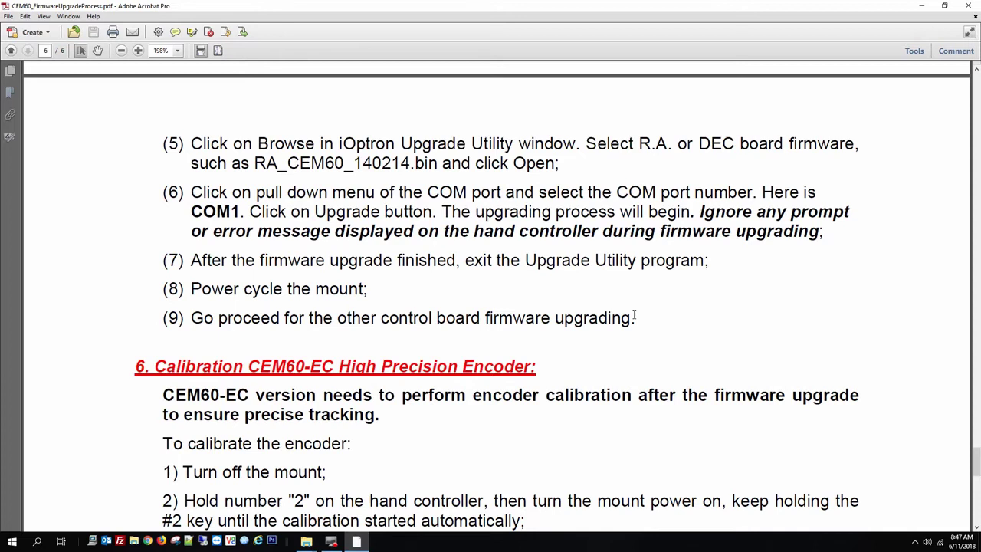
{"action": "scroll", "coordinate": [648, 288], "scroll_direction": "down", "scroll_amount": 6}
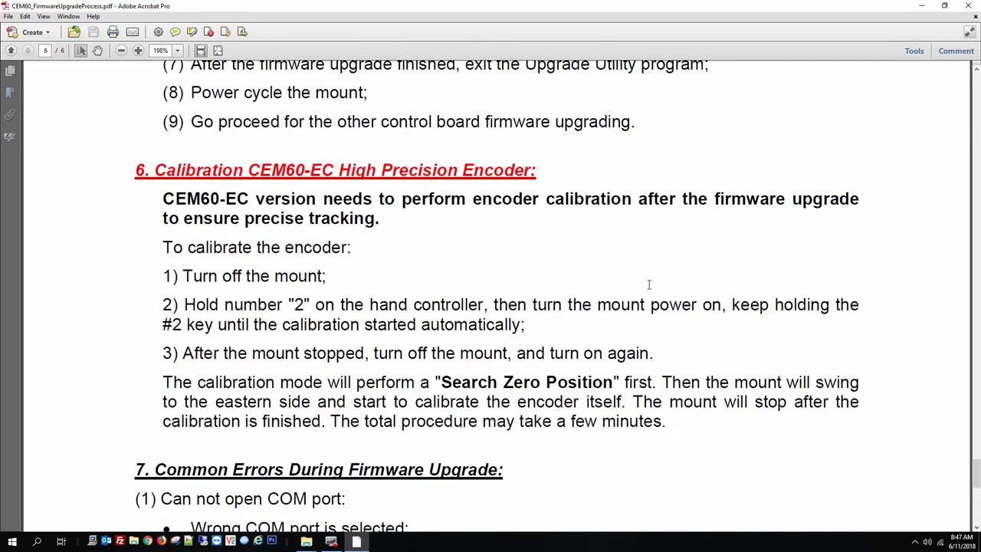
{"action": "scroll", "coordinate": [624, 287], "scroll_direction": "up", "scroll_amount": 13}
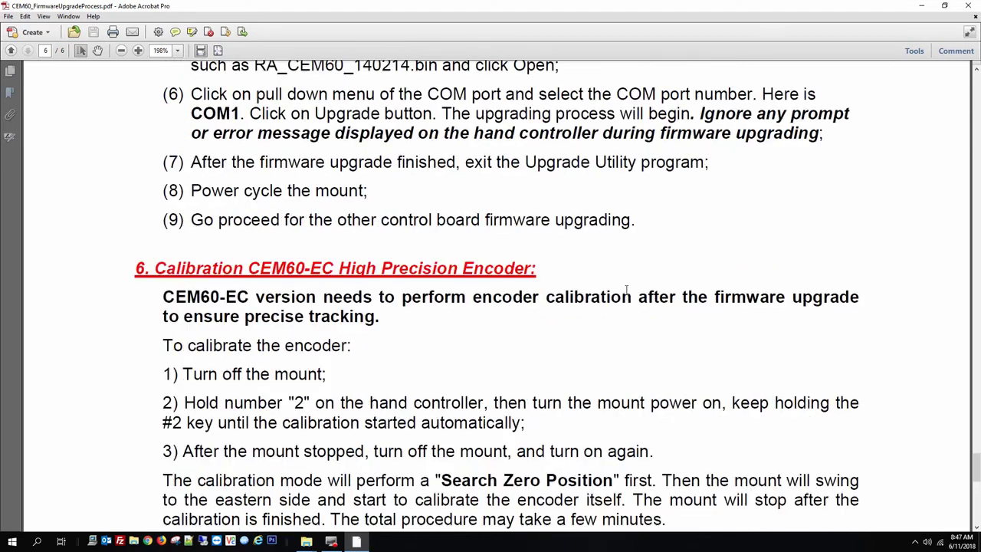
{"action": "scroll", "coordinate": [626, 289], "scroll_direction": "up", "scroll_amount": 3}
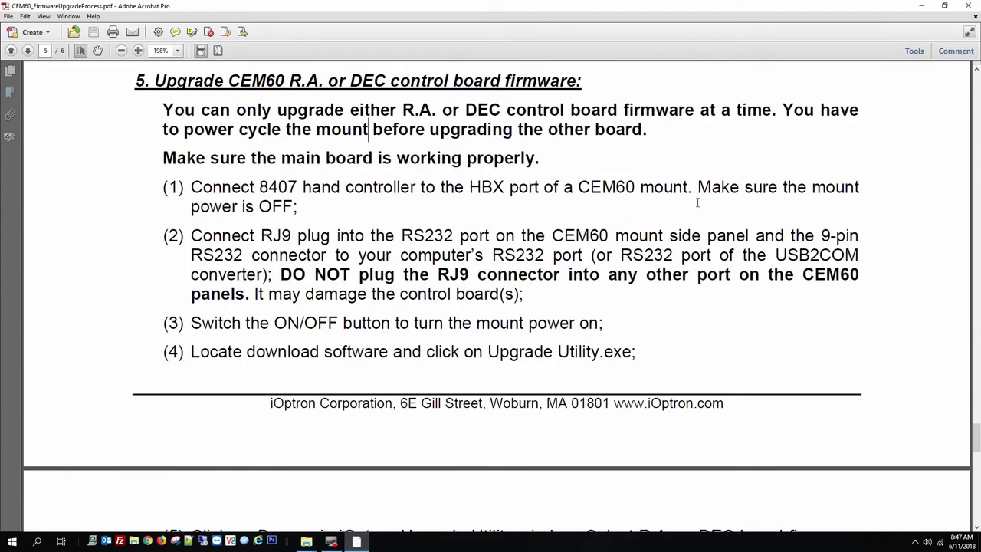
{"action": "scroll", "coordinate": [768, 300], "scroll_direction": "down", "scroll_amount": 18}
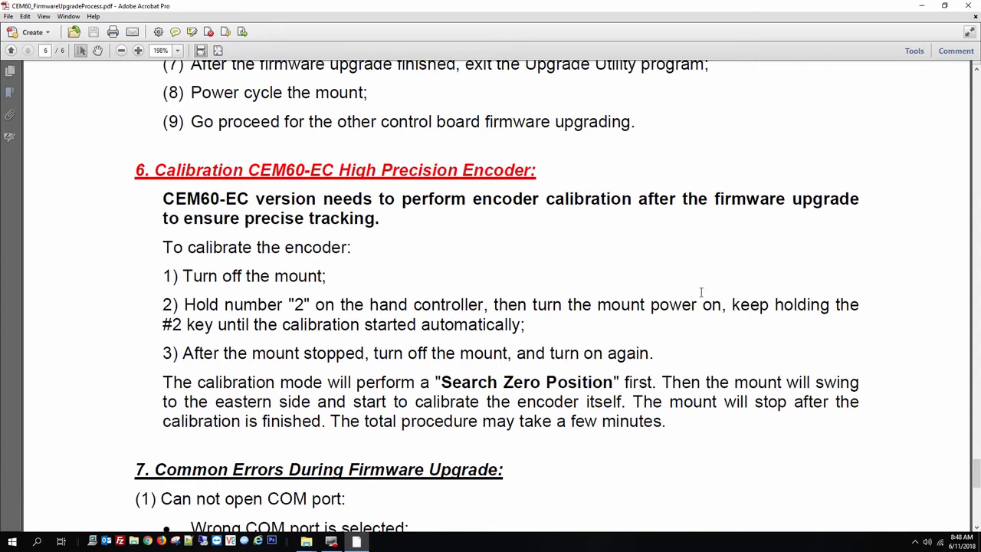
{"action": "scroll", "coordinate": [728, 299], "scroll_direction": "down", "scroll_amount": 5}
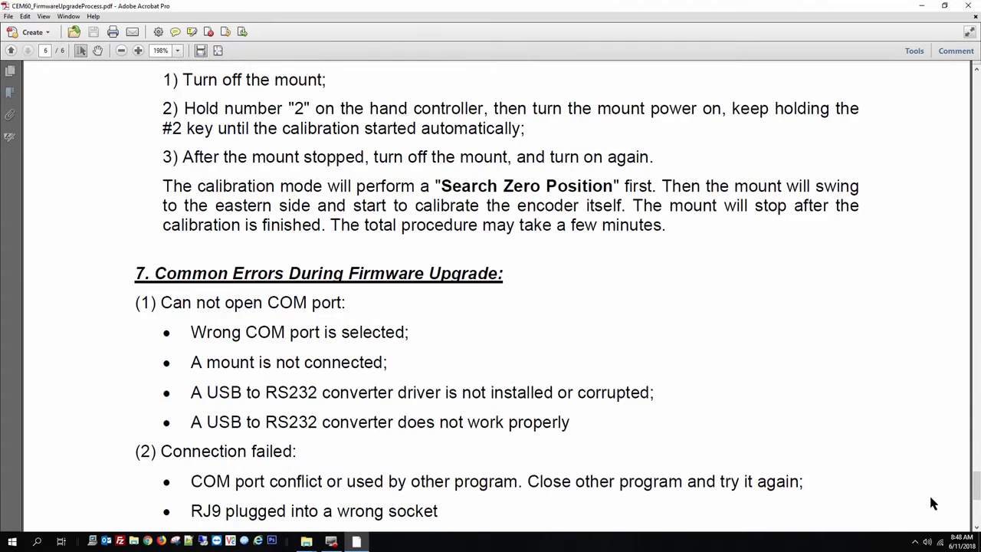
{"action": "left_click", "coordinate": [976, 527]}
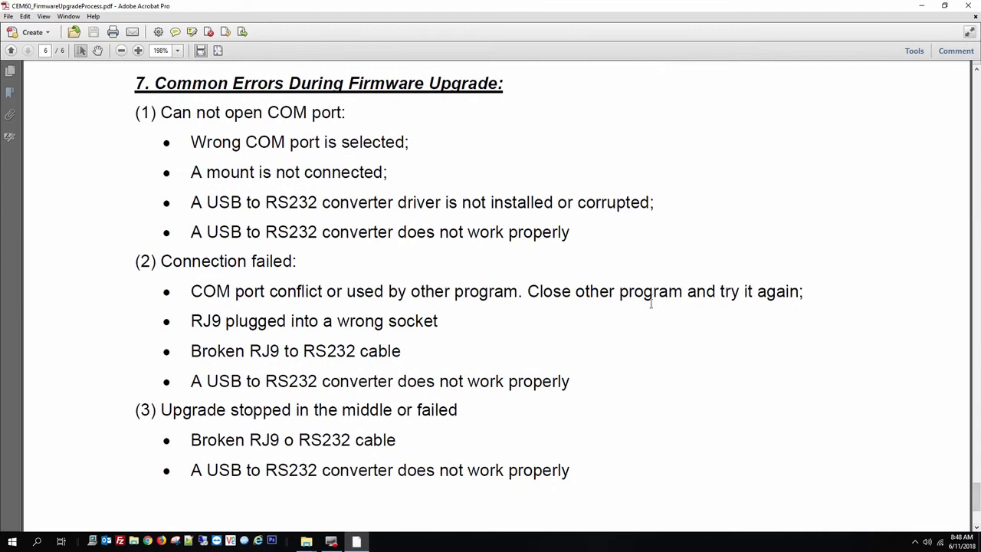
Close the duplicate iOptron folder windows in File Explorer.
{"action": "mouse_move", "coordinate": [310, 540]}
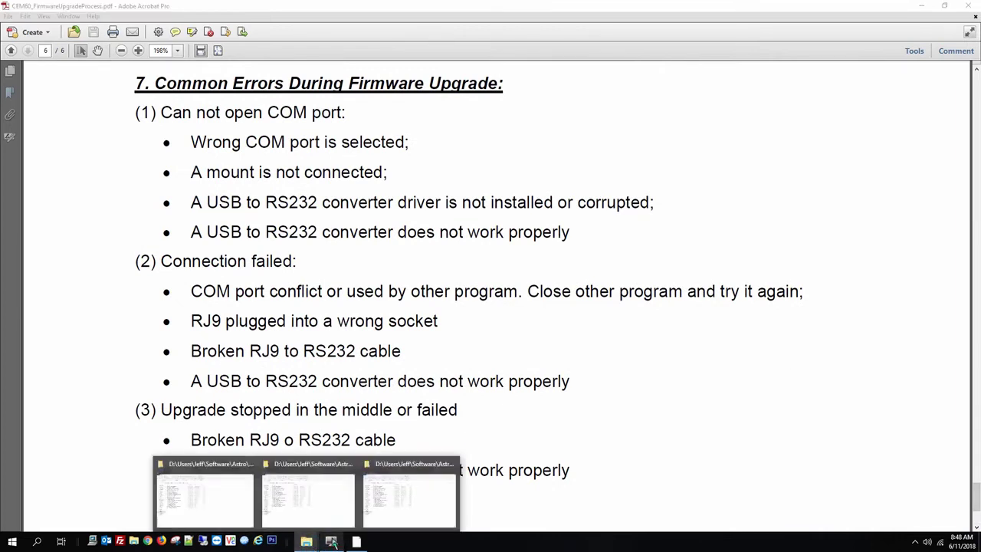
{"action": "left_click", "coordinate": [384, 515]}
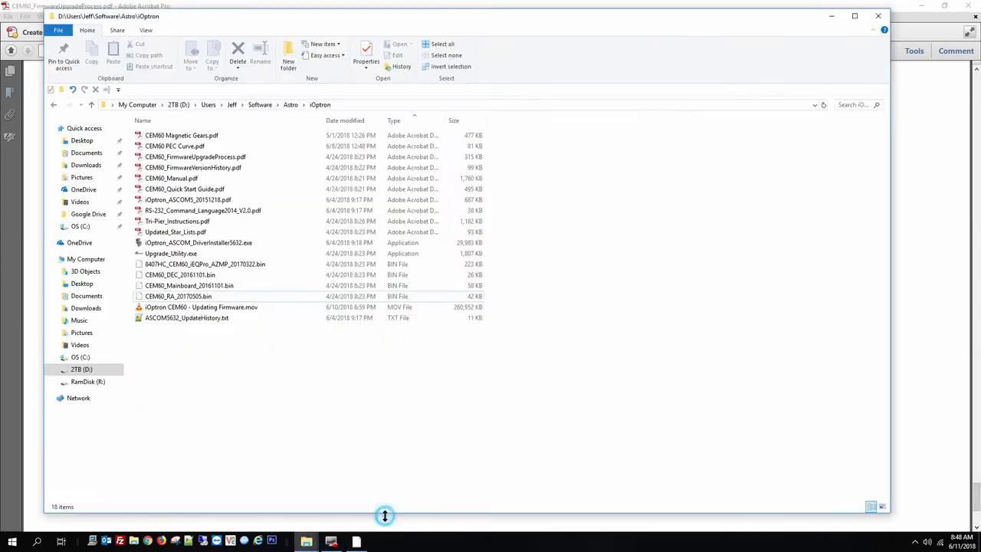
{"action": "left_click", "coordinate": [307, 541]}
{"action": "left_click", "coordinate": [325, 518]}
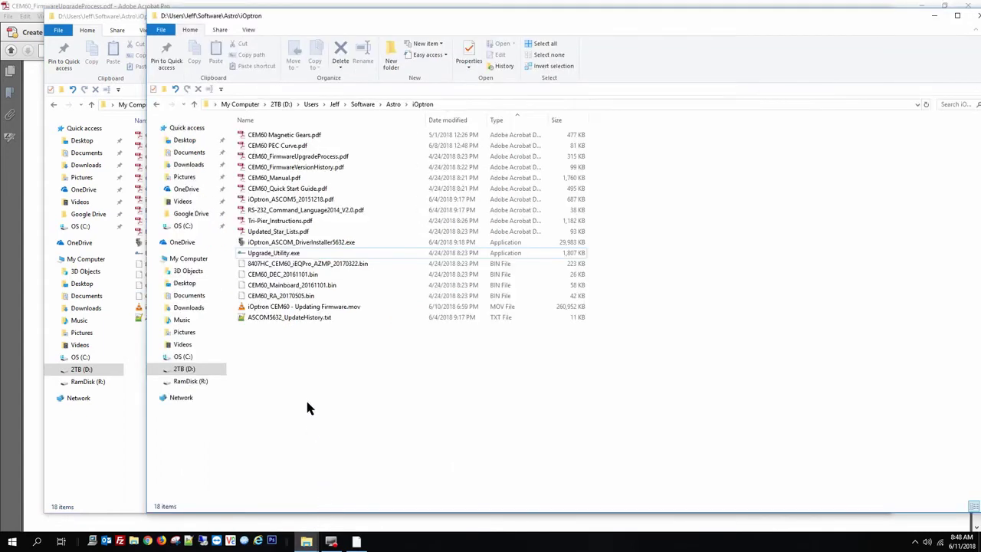
{"action": "mouse_move", "coordinate": [305, 542]}
{"action": "left_click", "coordinate": [234, 509]}
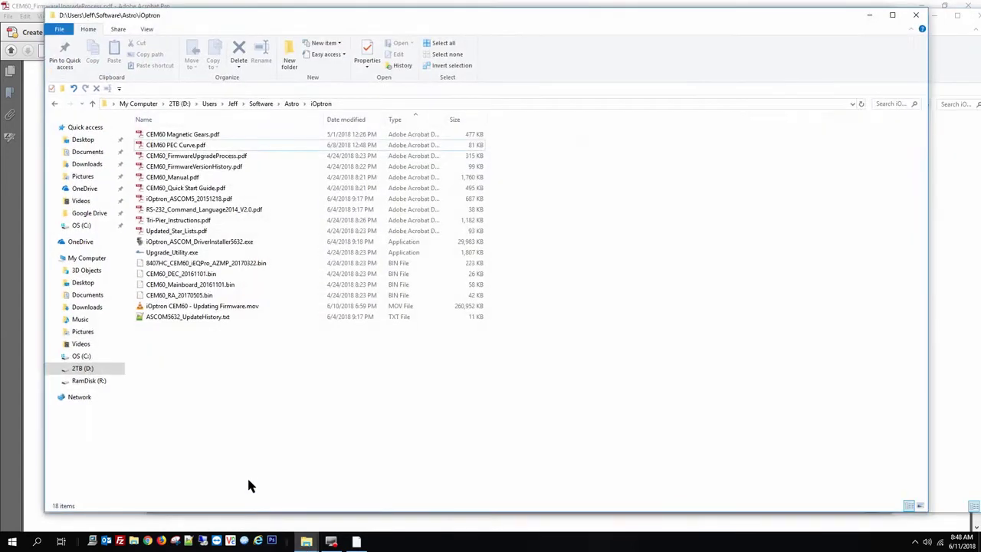
{"action": "left_click", "coordinate": [915, 15]}
{"action": "left_click", "coordinate": [970, 16]}
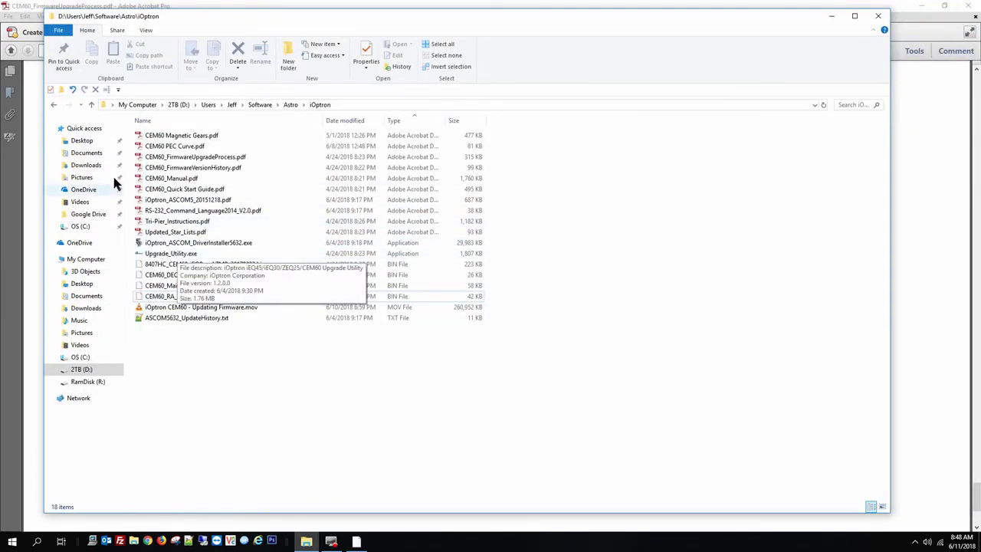
Launch iOptron Commander from the Desktop\Astro folder.
{"action": "left_click", "coordinate": [83, 141]}
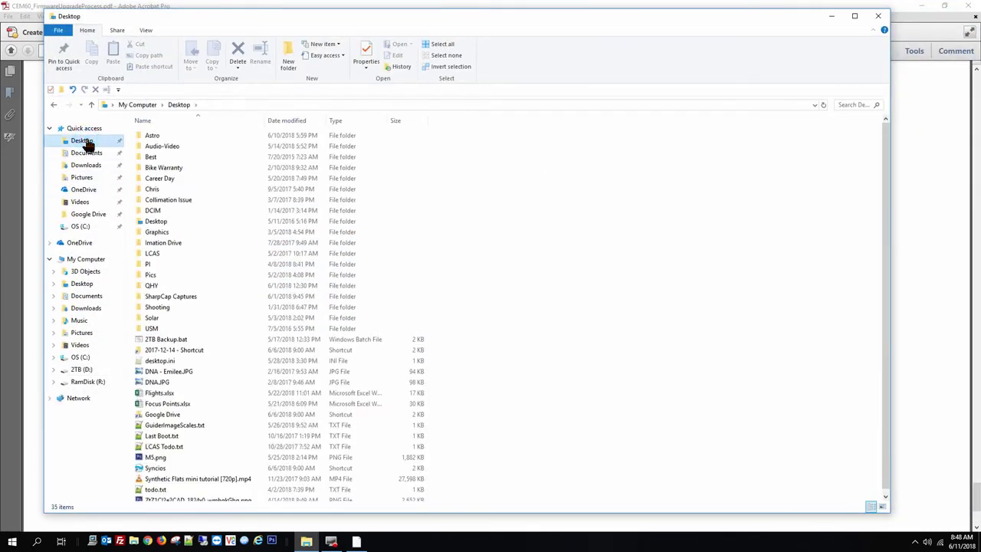
{"action": "double_click", "coordinate": [151, 137]}
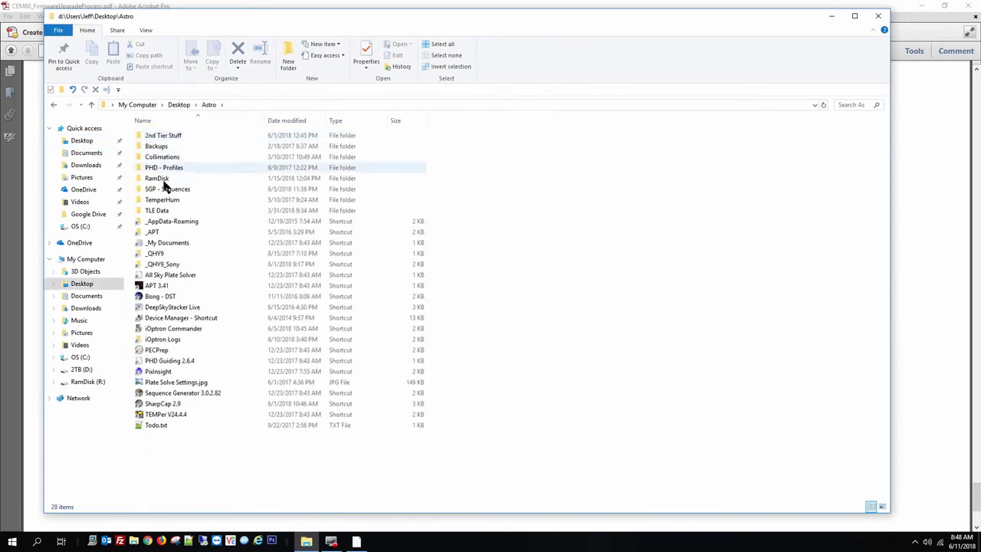
{"action": "left_click", "coordinate": [200, 329]}
{"action": "double_click", "coordinate": [203, 330]}
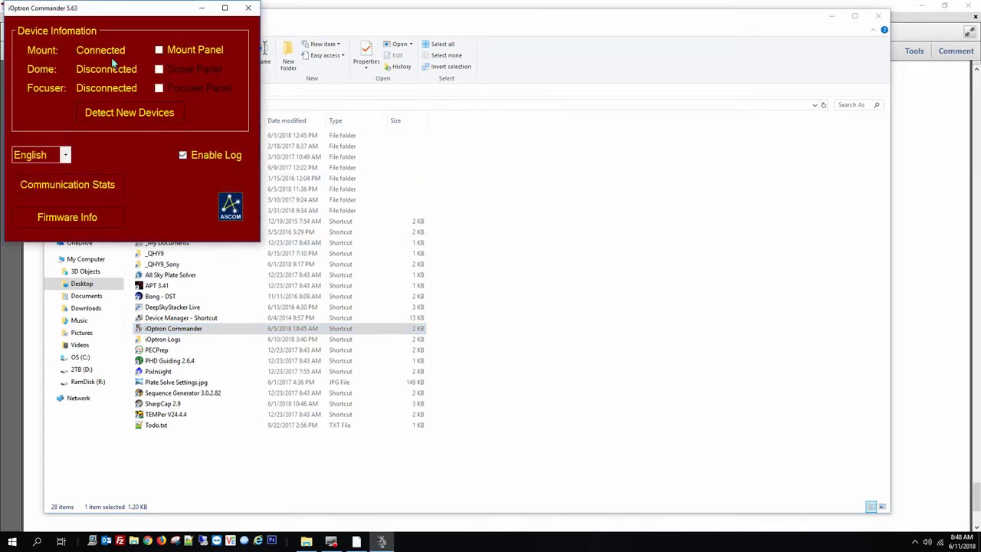
View and close Firmware Info and Communication Stats, then uncheck Enable Log.
{"action": "left_click", "coordinate": [97, 223]}
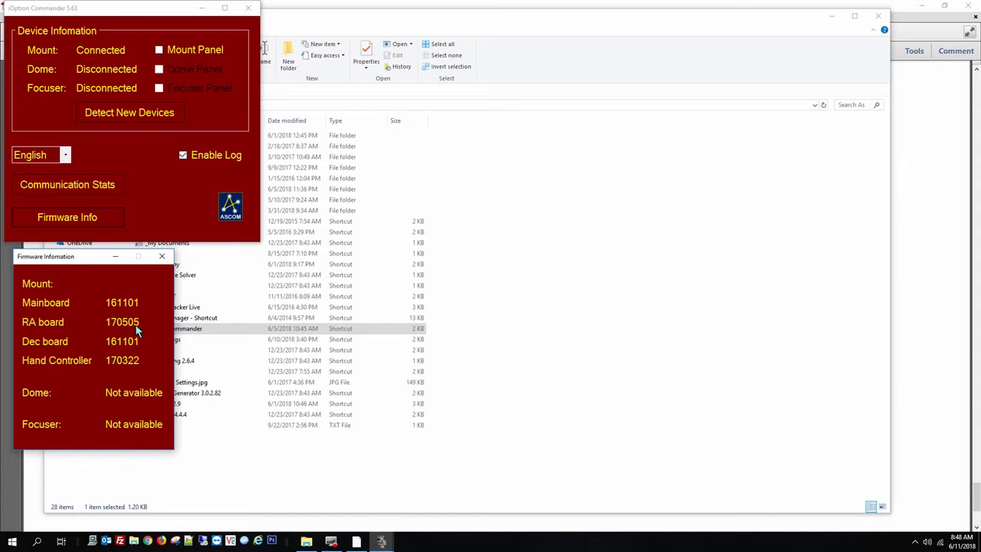
{"action": "left_click", "coordinate": [162, 257]}
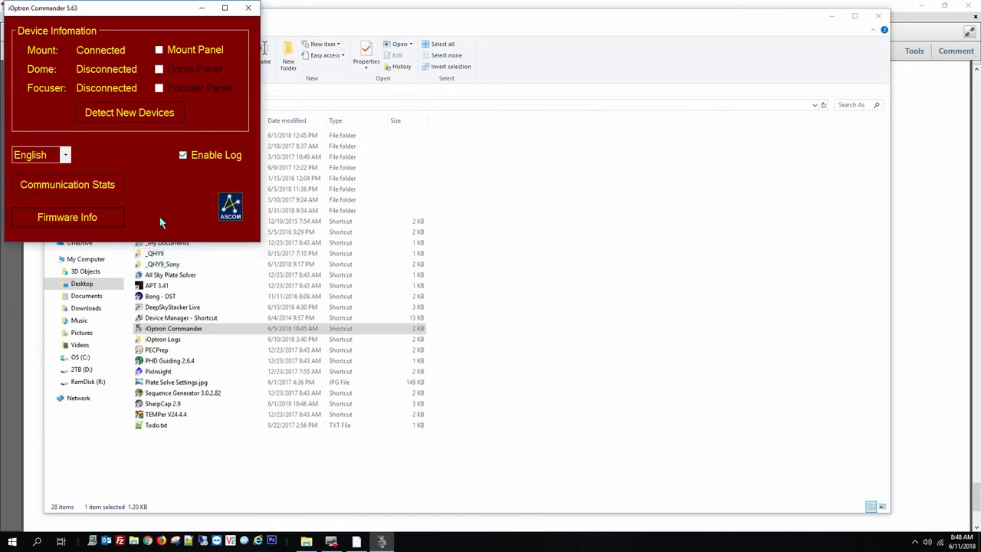
{"action": "left_click", "coordinate": [105, 185]}
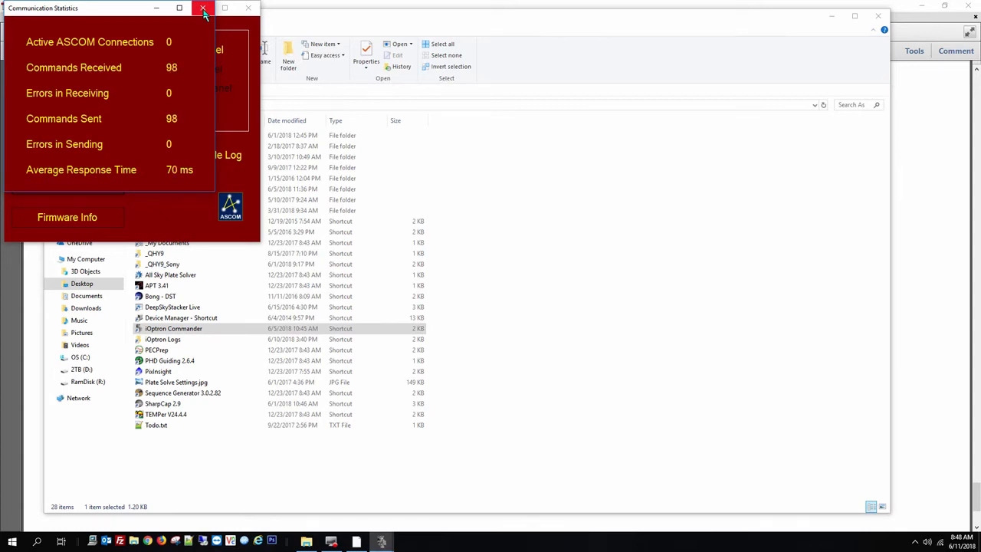
{"action": "left_click", "coordinate": [203, 9]}
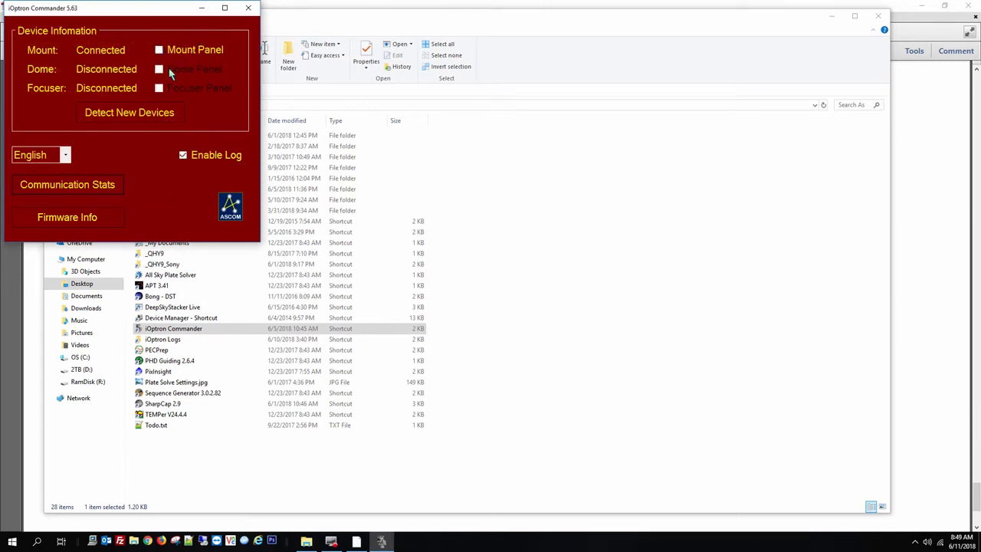
{"action": "left_click", "coordinate": [184, 157]}
Open the Mount Panel and move the mount both ways in RA at 512x speed.
{"action": "left_click", "coordinate": [159, 50]}
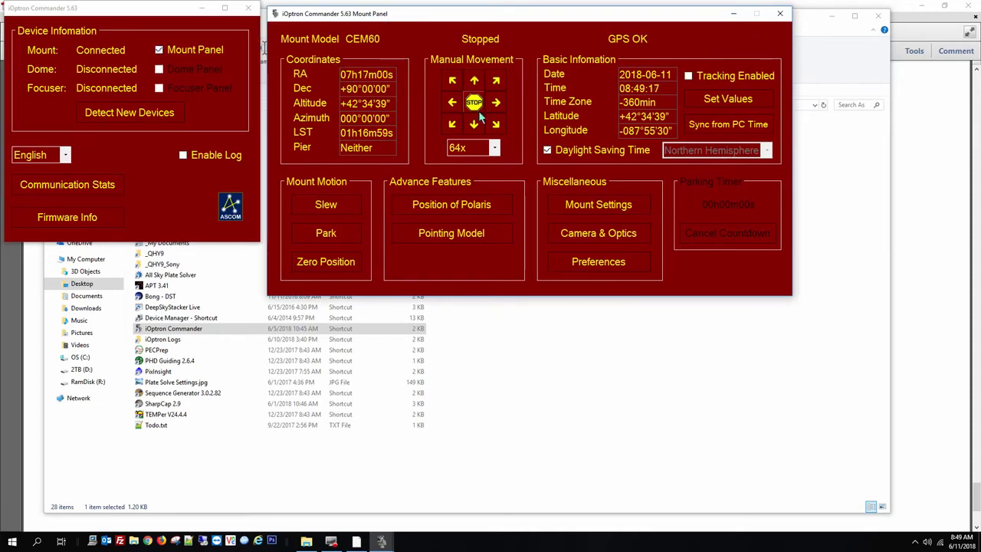
{"action": "left_click", "coordinate": [494, 148]}
{"action": "left_click", "coordinate": [469, 253]}
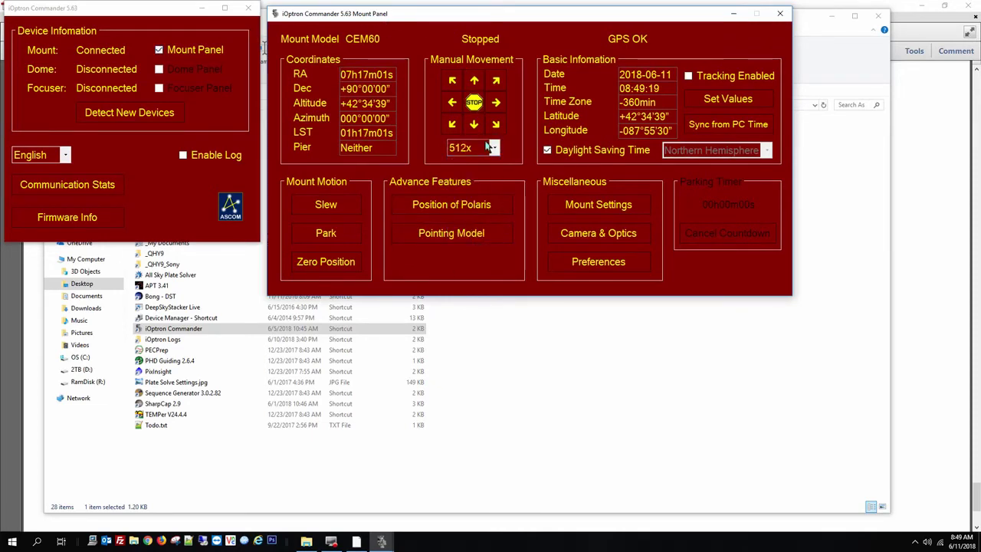
{"action": "left_click", "coordinate": [496, 103]}
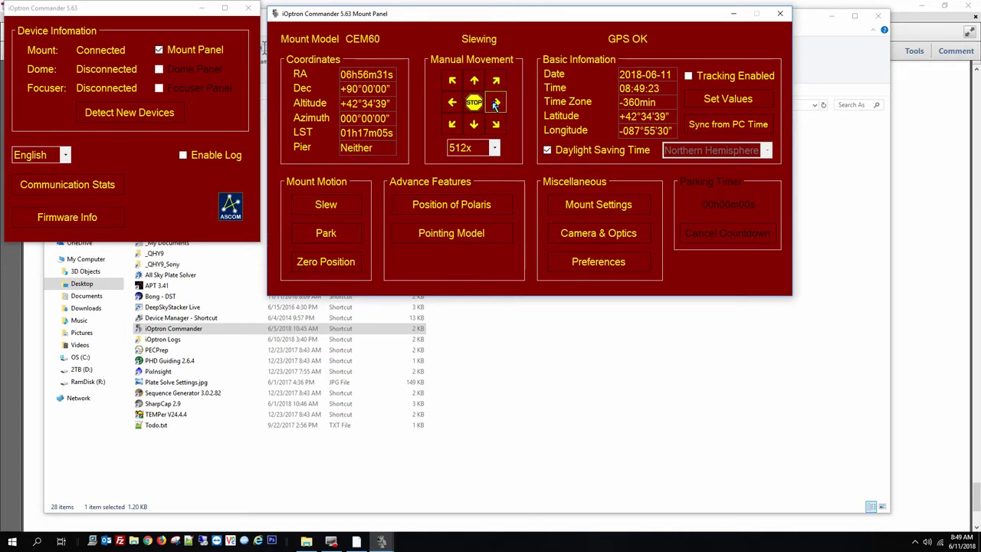
{"action": "left_click", "coordinate": [495, 103]}
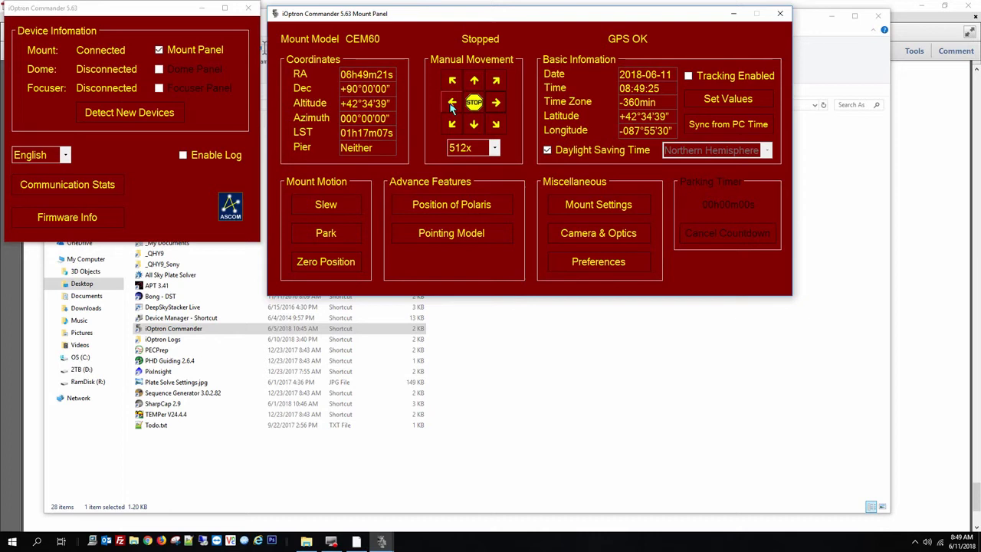
{"action": "left_click", "coordinate": [451, 104]}
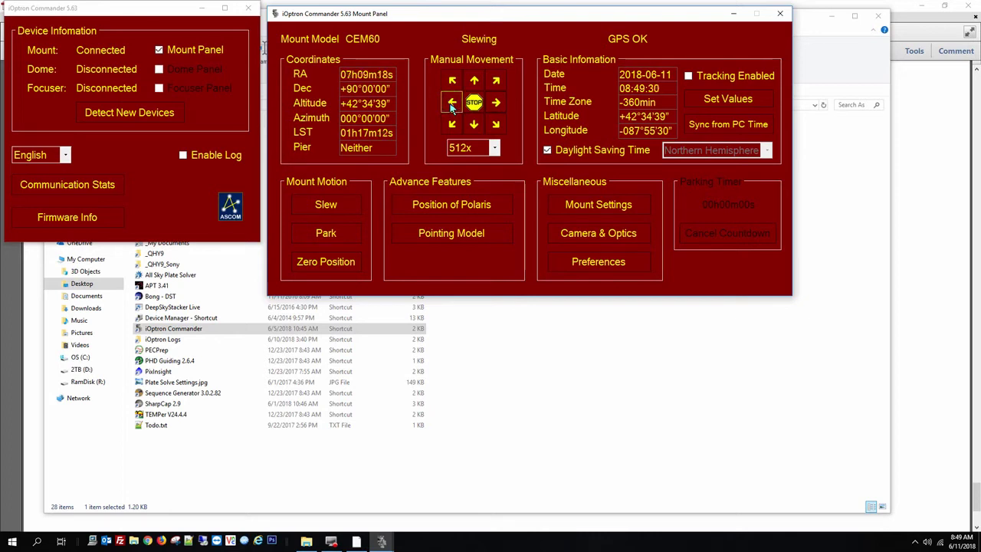
Move the mount in RA at MAX speed to 09h01m and bring up the Slew dialog.
{"action": "left_click", "coordinate": [473, 148]}
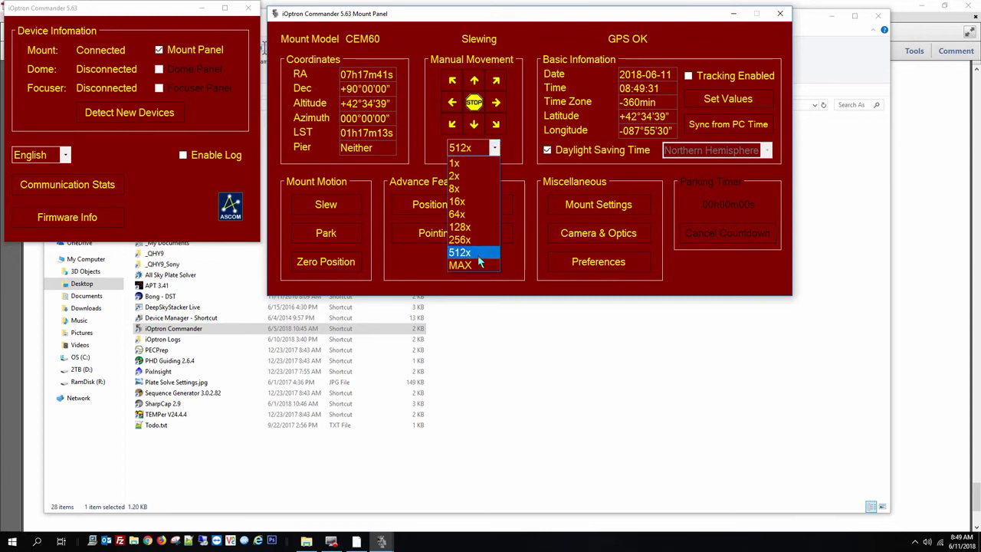
{"action": "left_click", "coordinate": [477, 265]}
{"action": "left_click", "coordinate": [451, 103]}
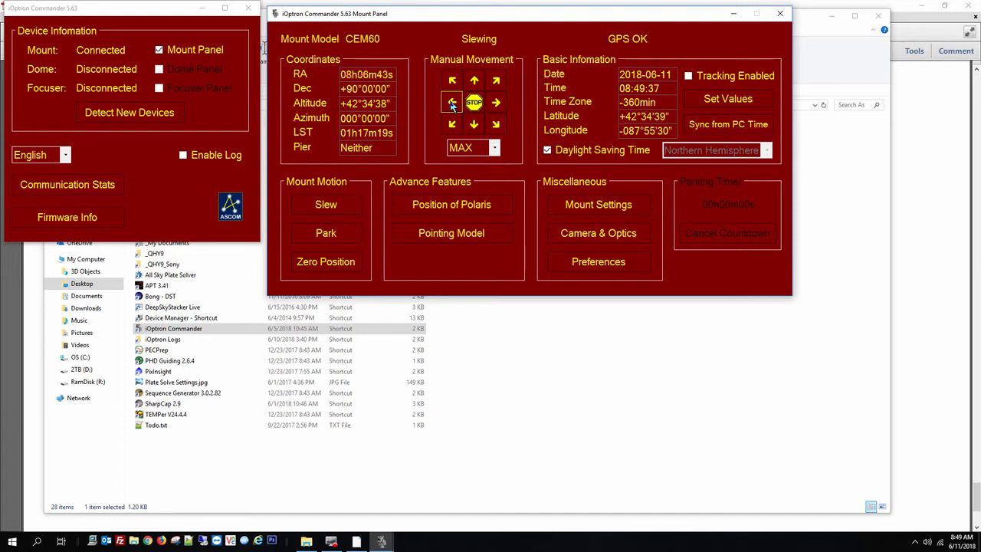
{"action": "left_click_drag", "start_coordinate": [452, 106], "coordinate": [452, 106]}
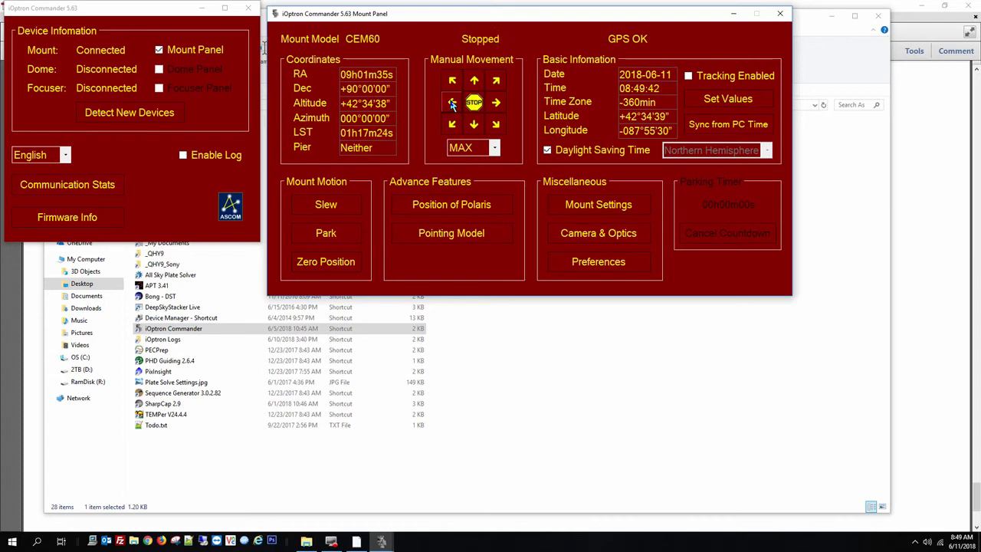
{"action": "left_click", "coordinate": [342, 205]}
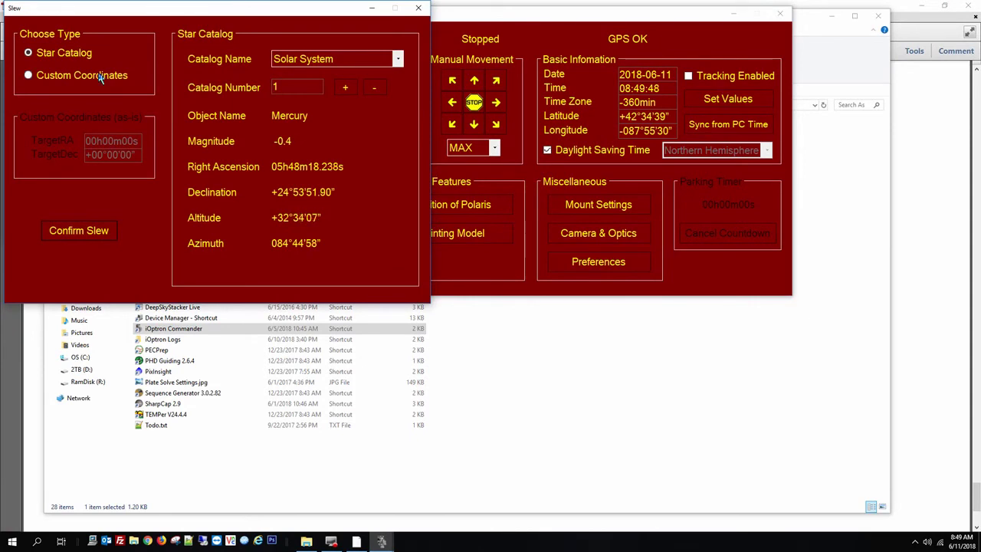
Step through the Named Stars catalog from Achernar to number 6, Acrux B.
{"action": "left_click", "coordinate": [398, 59]}
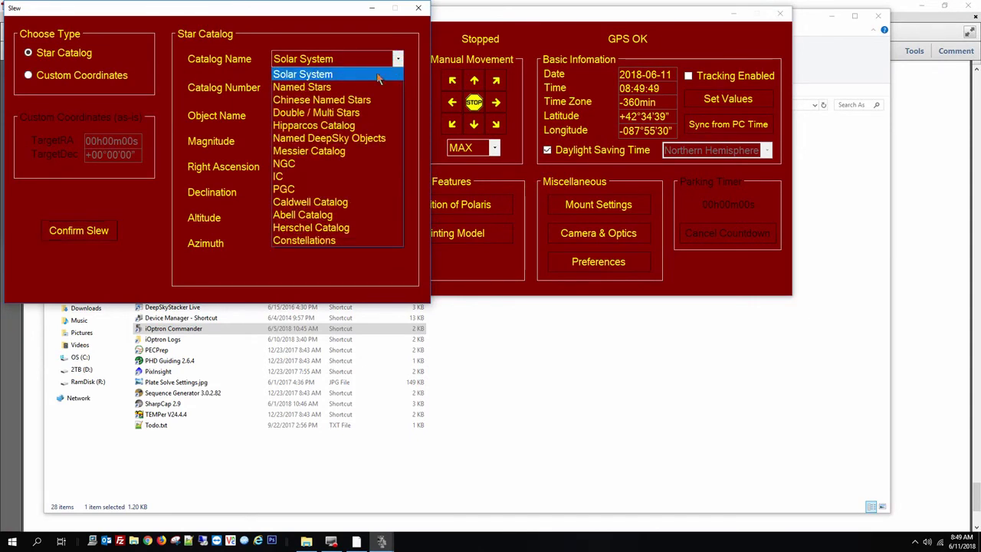
{"action": "left_click", "coordinate": [344, 88]}
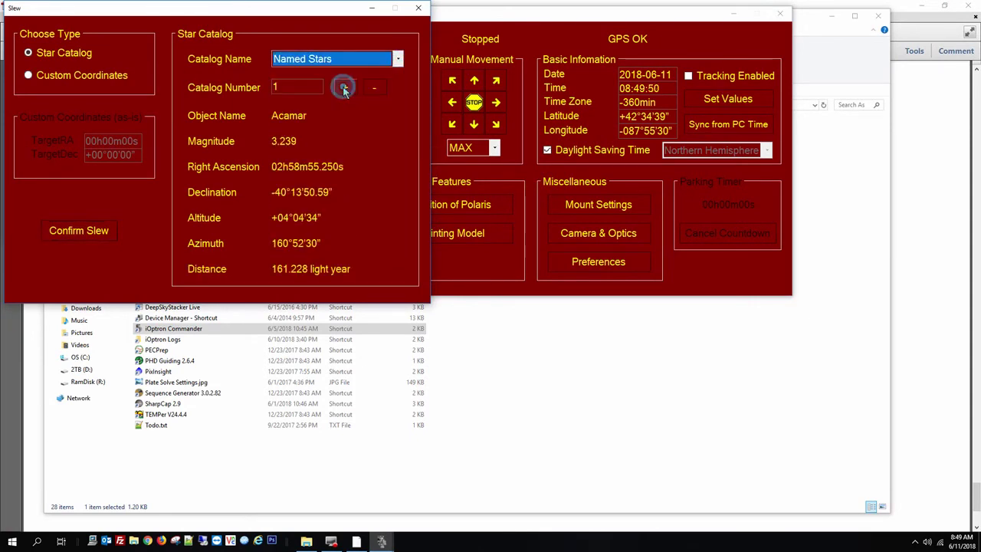
{"action": "left_click", "coordinate": [281, 86]}
{"action": "double_click", "coordinate": [292, 87]}
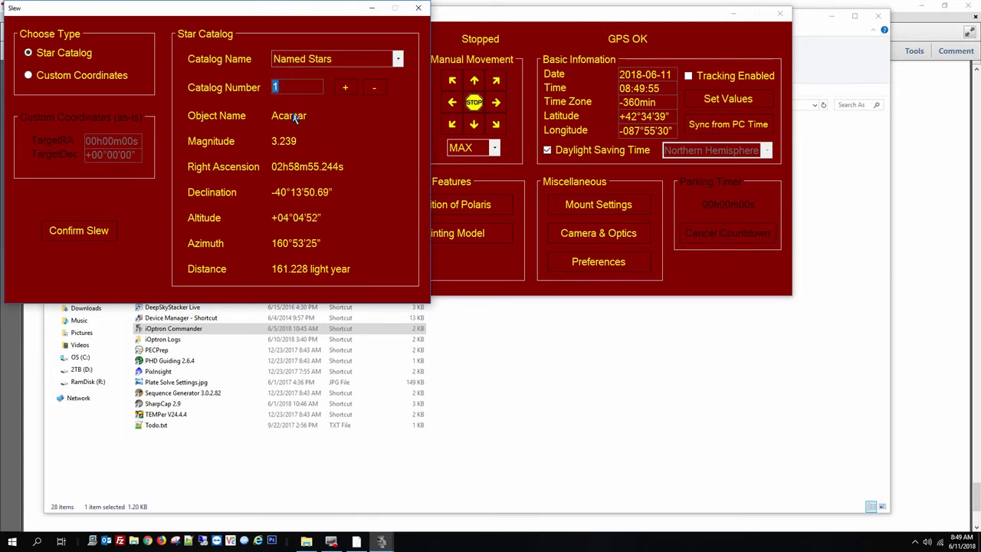
{"action": "left_click", "coordinate": [352, 90]}
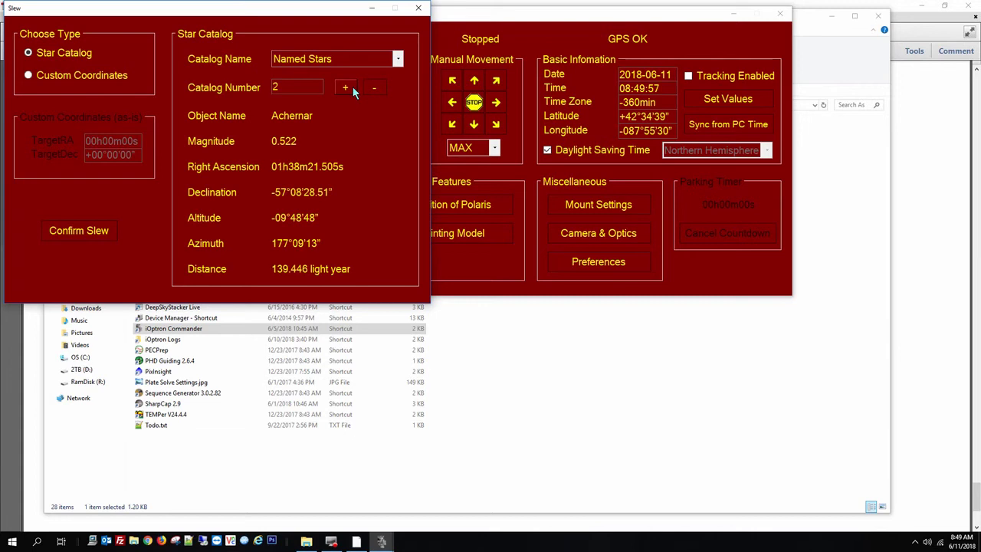
{"action": "left_click", "coordinate": [350, 90]}
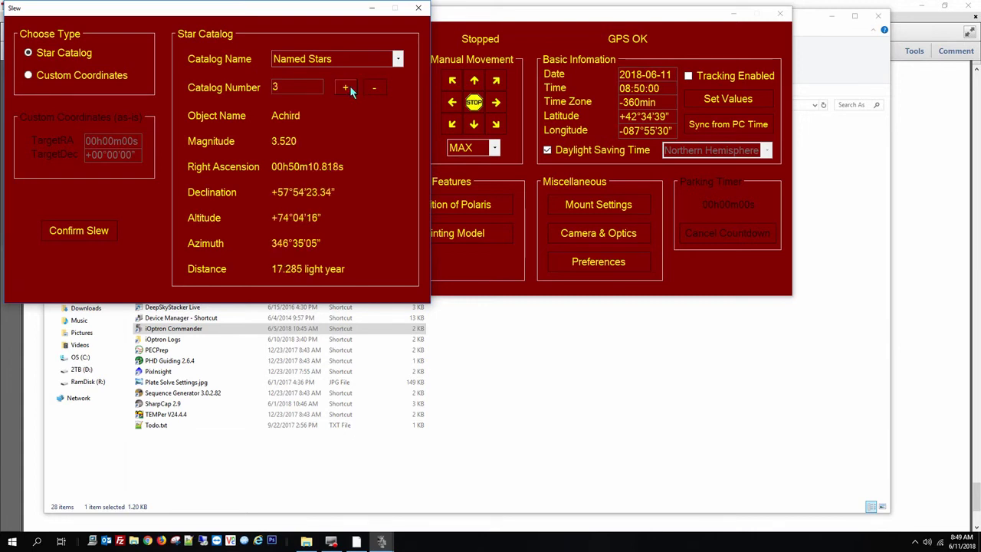
{"action": "left_click", "coordinate": [349, 91]}
{"action": "left_click", "coordinate": [348, 89]}
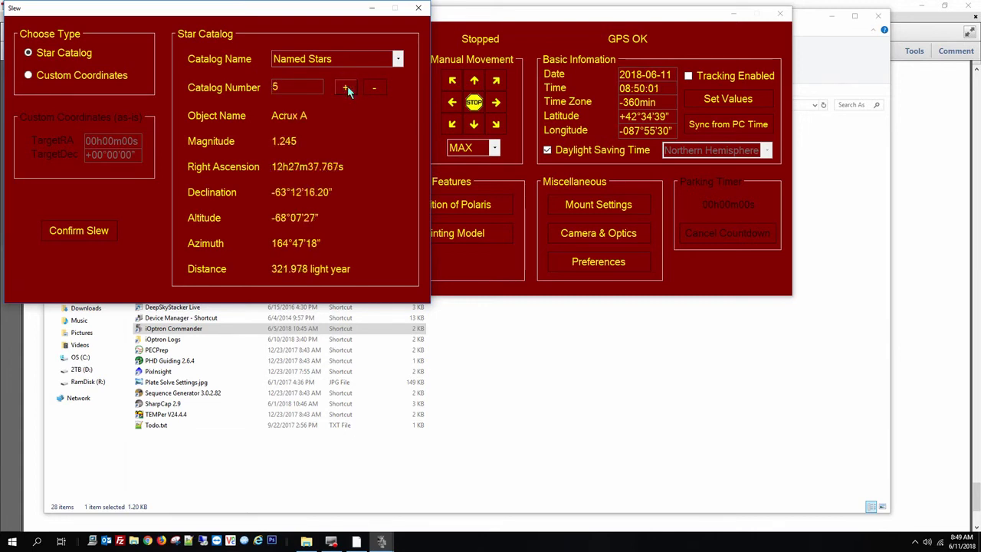
{"action": "left_click", "coordinate": [347, 90]}
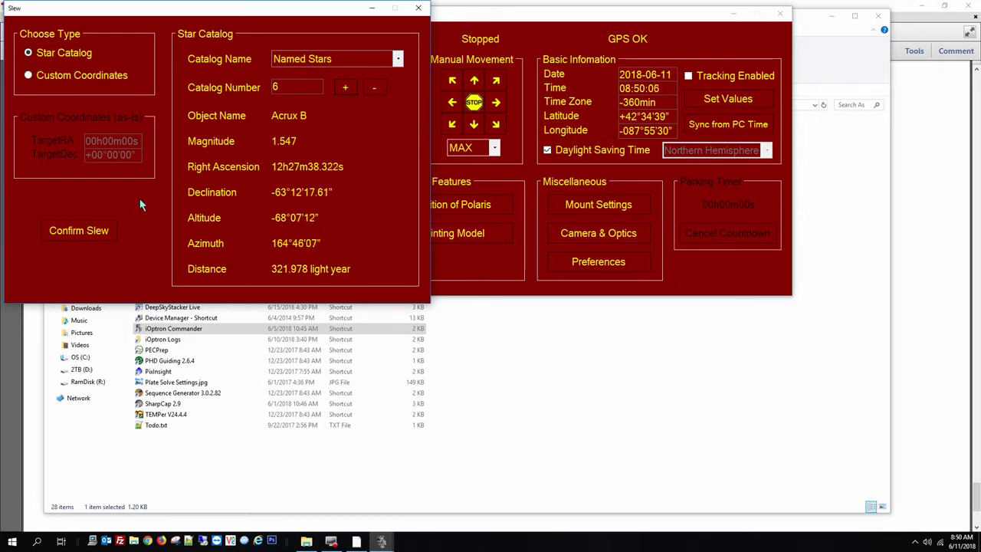
Switch to the Double / Multi Stars catalog and step through Alcor to Algieba.
{"action": "left_click", "coordinate": [398, 60]}
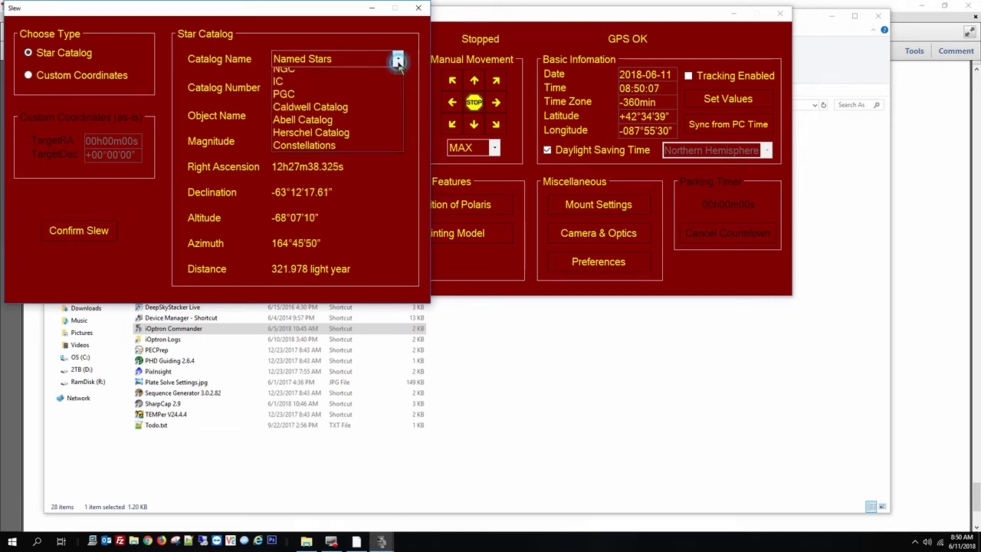
{"action": "left_click", "coordinate": [346, 113]}
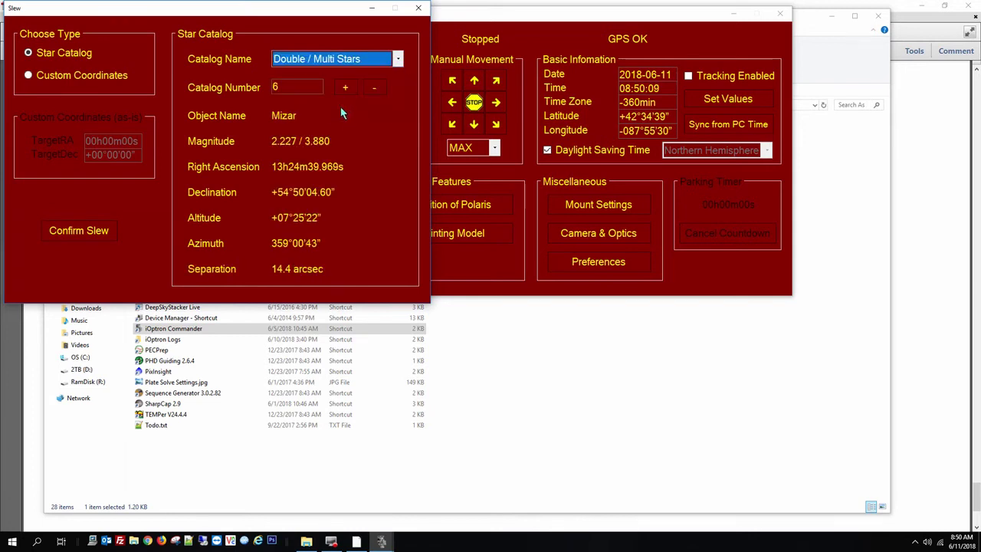
{"action": "left_click", "coordinate": [345, 91]}
{"action": "left_click", "coordinate": [345, 91]}
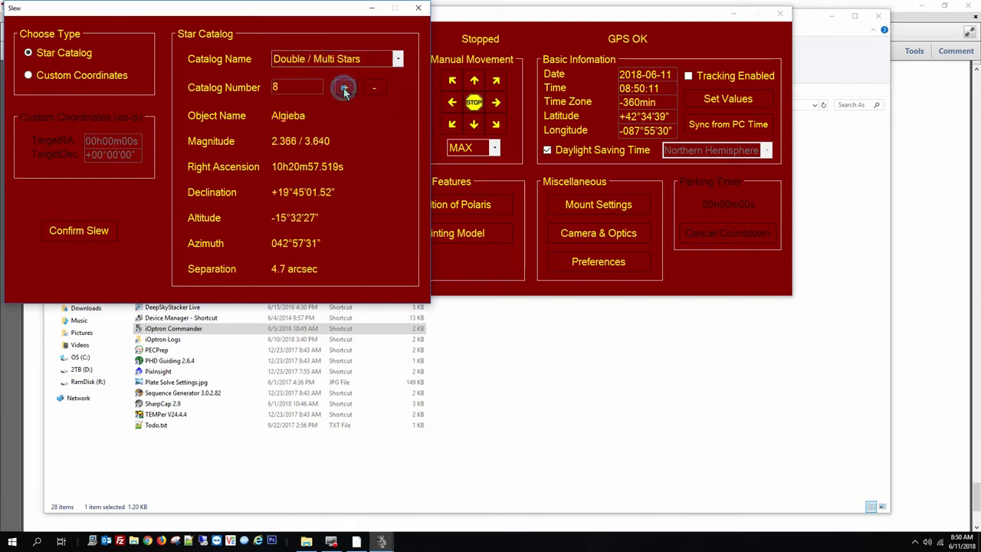
Advance the Messier Catalog to Messier 12, toggle Custom Coordinates, and close Slew without slewing.
{"action": "left_click", "coordinate": [397, 59]}
{"action": "left_click", "coordinate": [338, 151]}
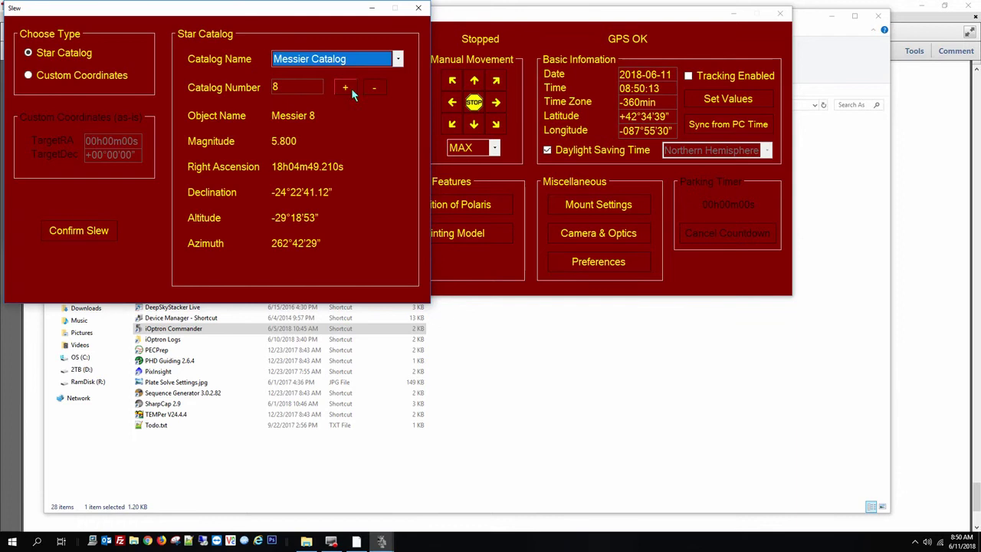
{"action": "left_click", "coordinate": [351, 89]}
{"action": "left_click", "coordinate": [345, 88]}
{"action": "left_click", "coordinate": [345, 88]}
{"action": "left_click", "coordinate": [345, 88]}
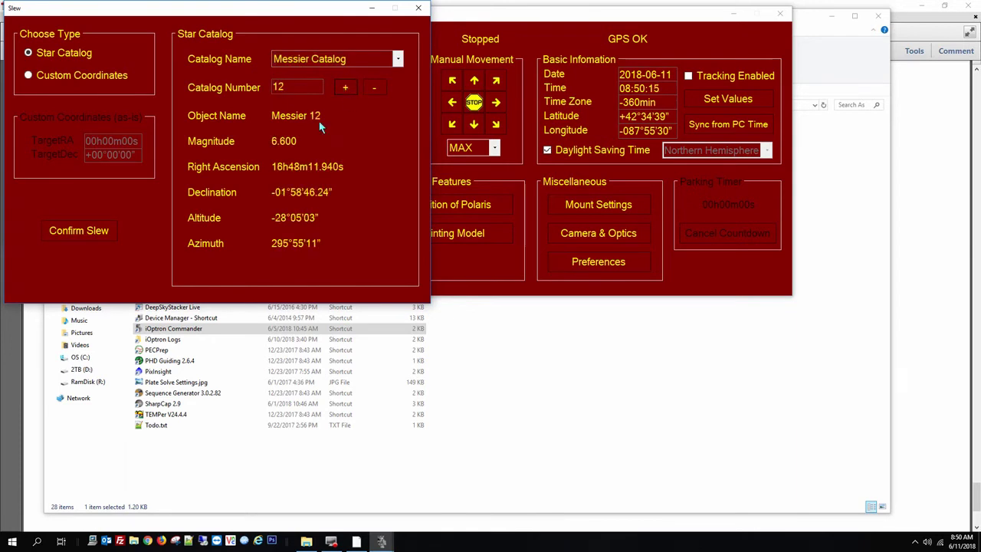
{"action": "left_click", "coordinate": [34, 75]}
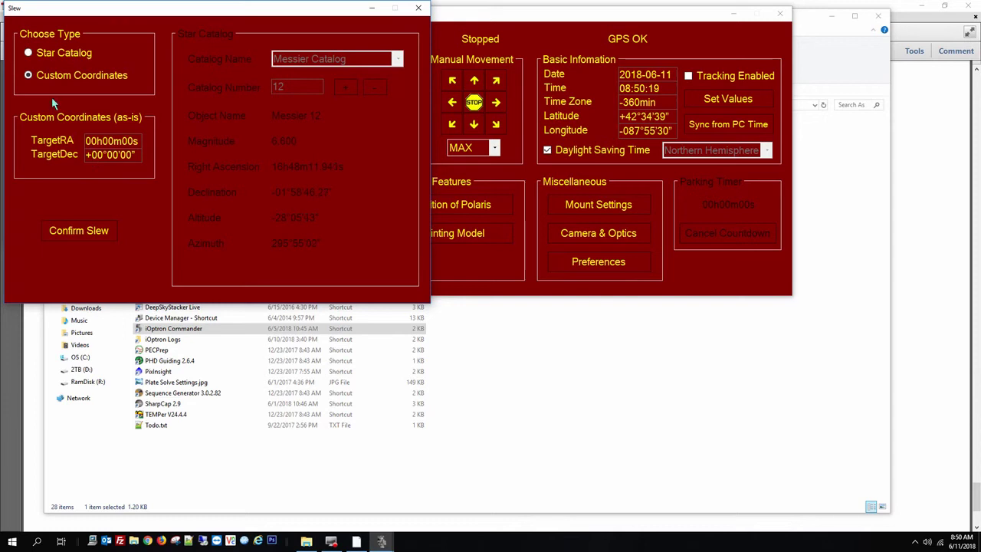
{"action": "left_click", "coordinate": [28, 53]}
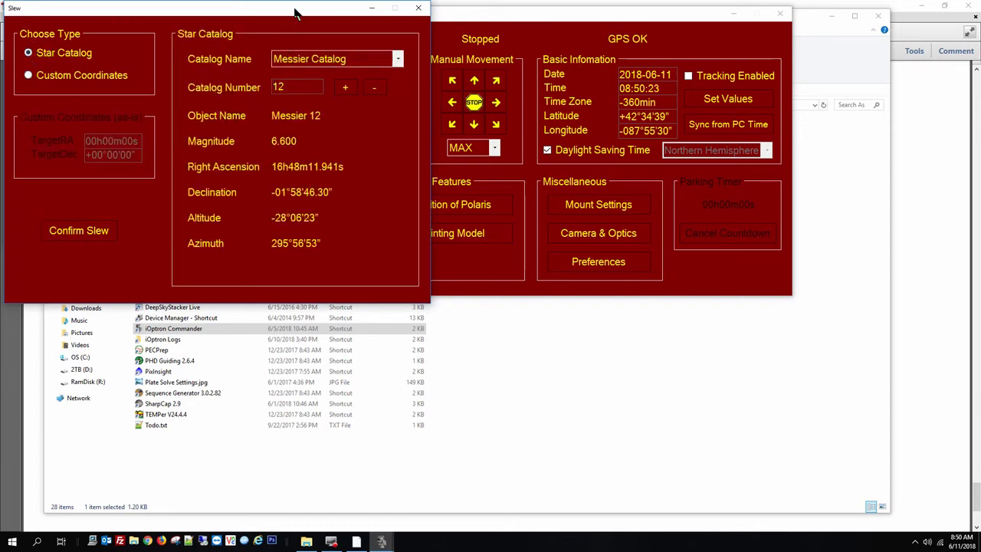
{"action": "left_click", "coordinate": [420, 9]}
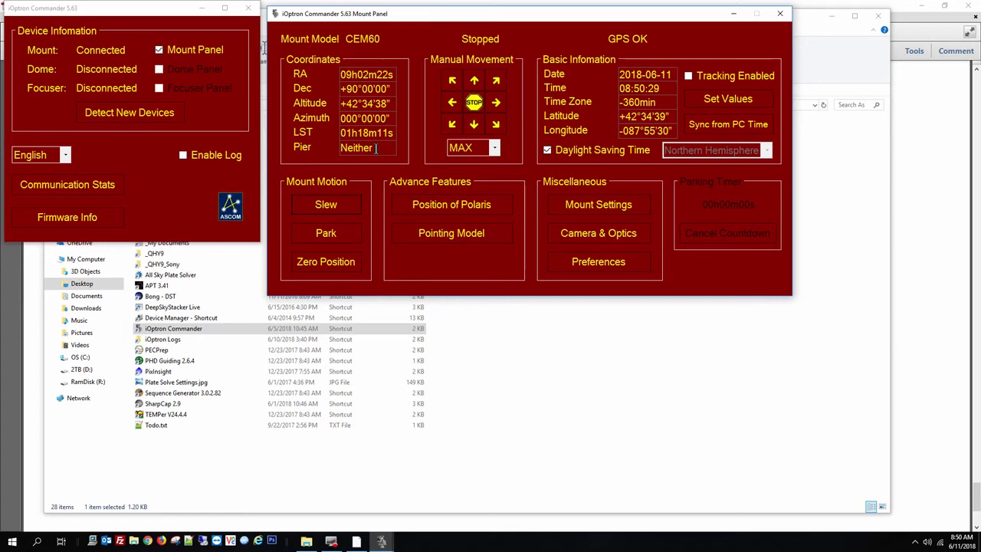
View the Park window's parking positions and countdown, then close it without parking.
{"action": "left_click", "coordinate": [337, 234]}
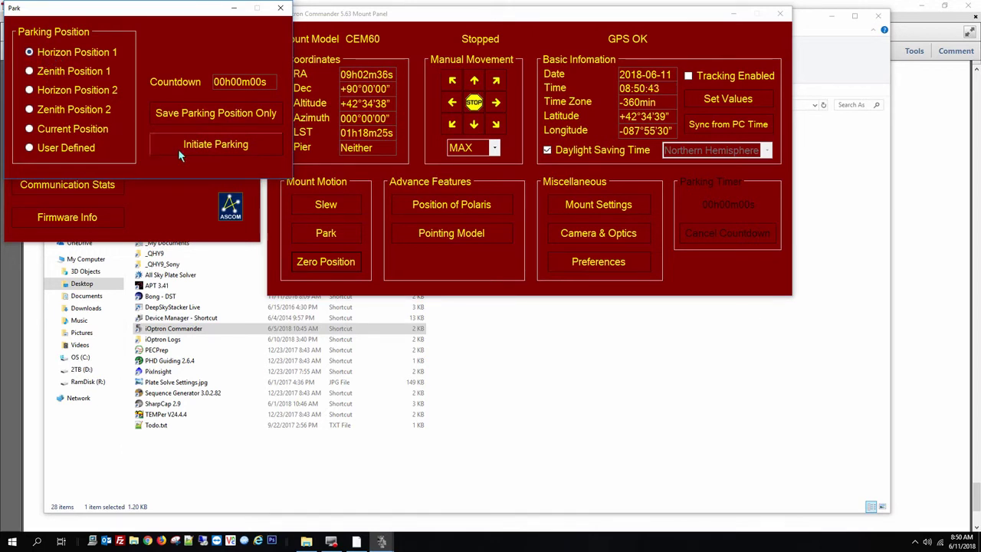
{"action": "left_click", "coordinate": [280, 9]}
Find the CEM60's zero position, nudge it off with the right arrow, then return it to zero.
{"action": "left_click", "coordinate": [343, 261]}
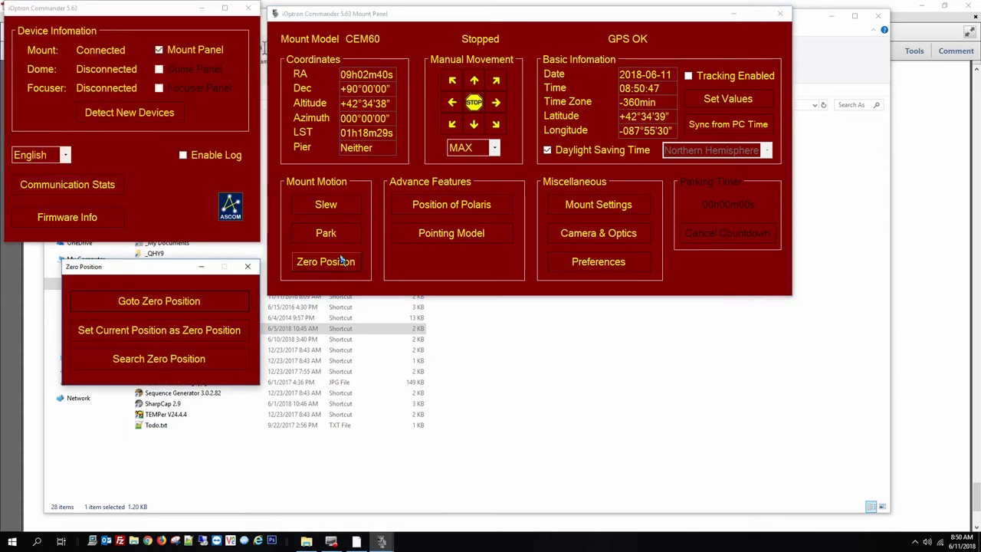
{"action": "left_click", "coordinate": [180, 365]}
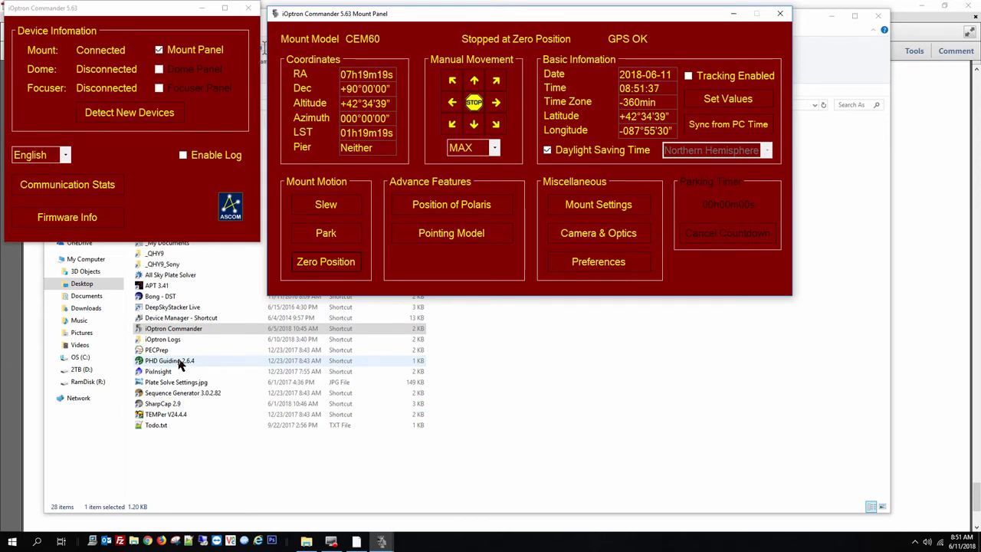
{"action": "left_click", "coordinate": [495, 104]}
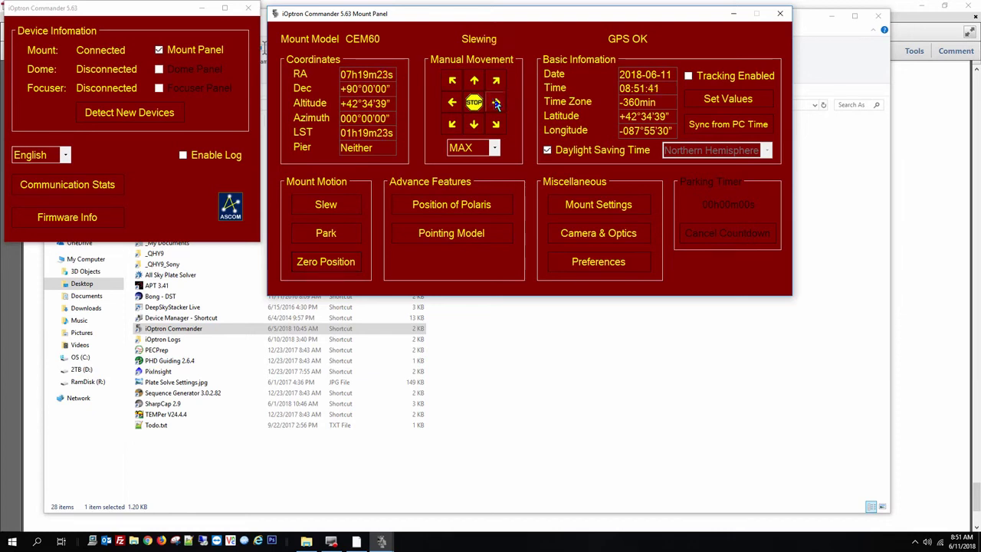
{"action": "left_click", "coordinate": [336, 261]}
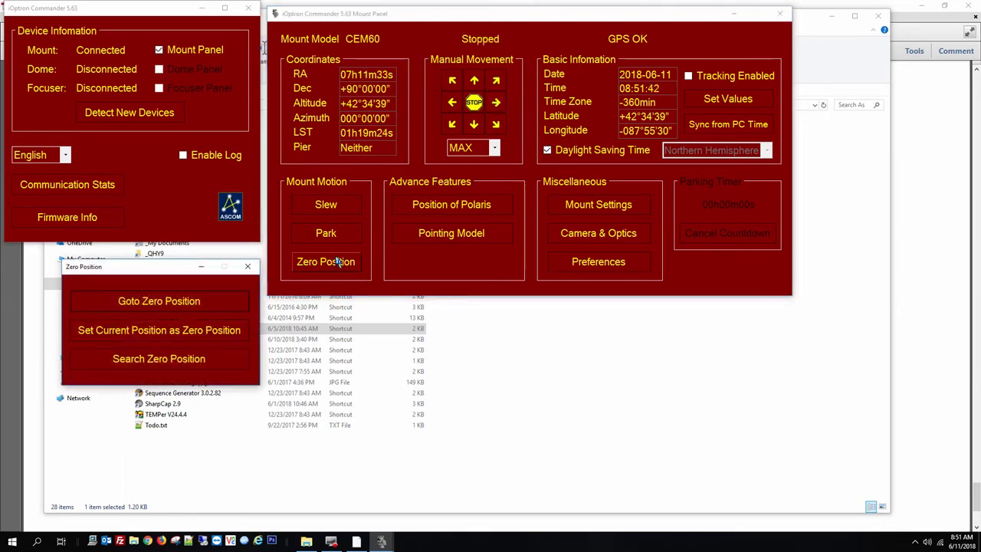
{"action": "left_click", "coordinate": [165, 303]}
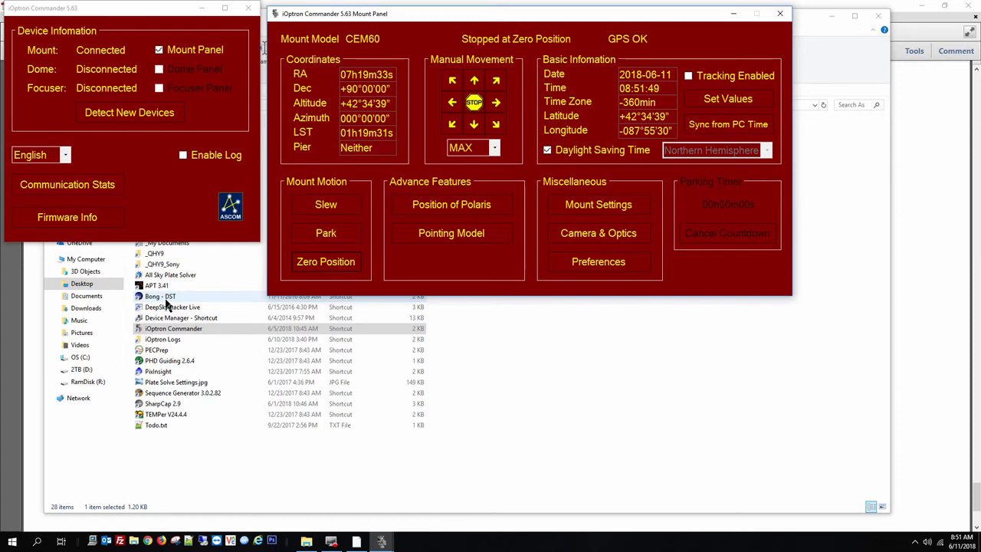
{"action": "left_click", "coordinate": [450, 204]}
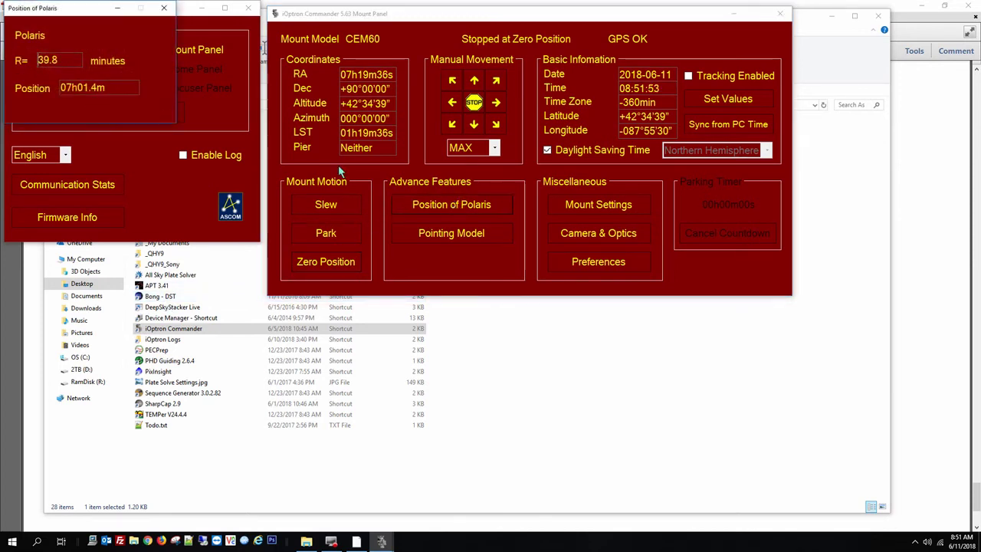
{"action": "left_click_drag", "start_coordinate": [69, 12], "coordinate": [104, 268]}
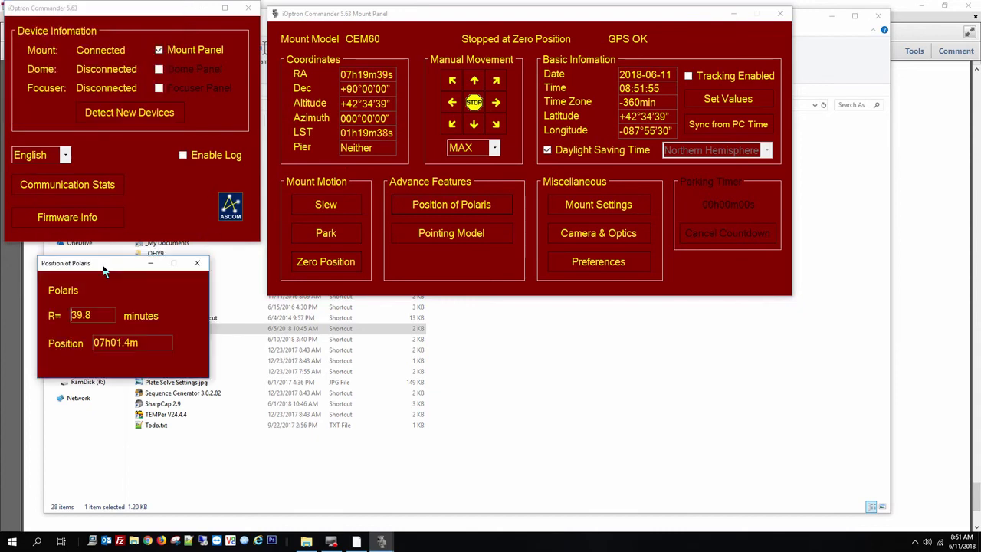
{"action": "left_click_drag", "start_coordinate": [94, 315], "coordinate": [69, 315]}
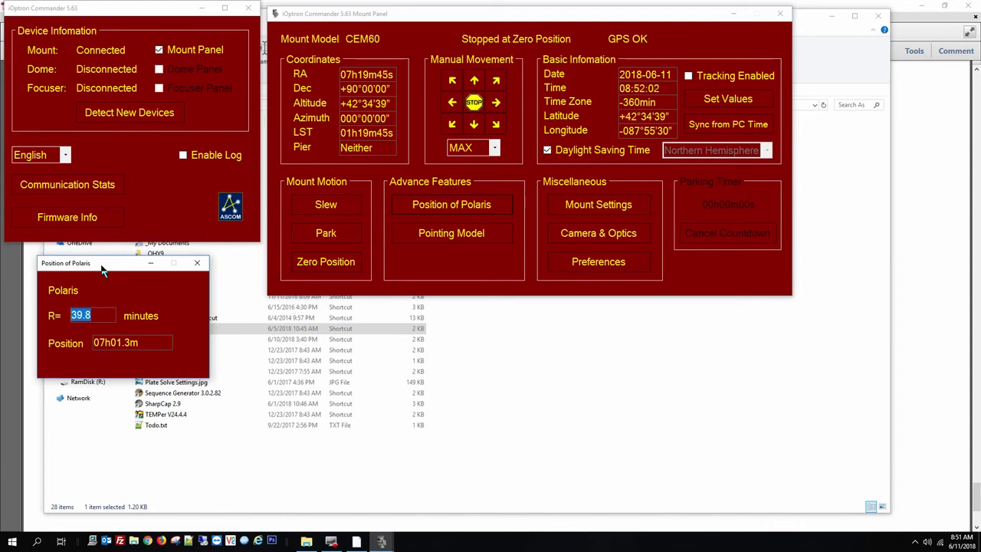
{"action": "left_click_drag", "start_coordinate": [102, 267], "coordinate": [102, 261]}
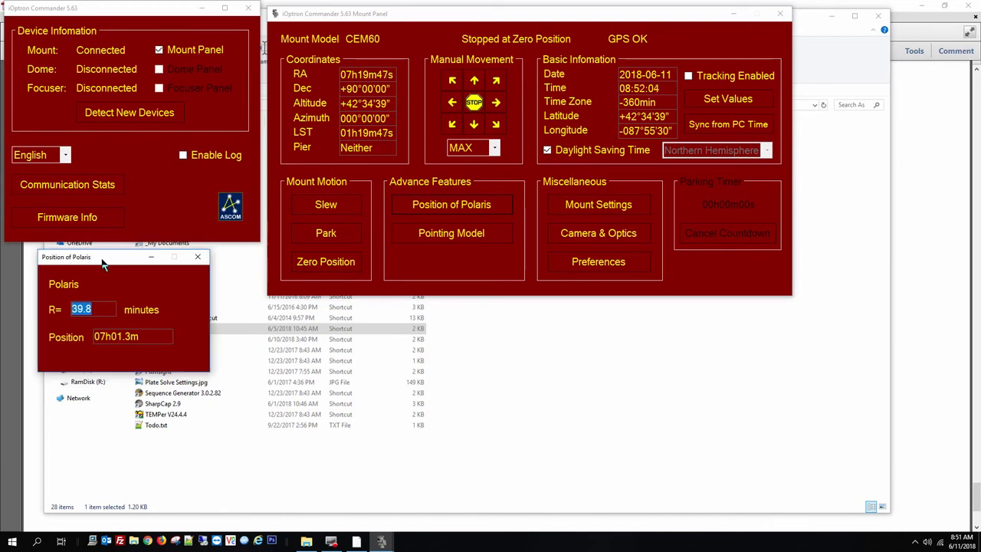
{"action": "left_click", "coordinate": [197, 257]}
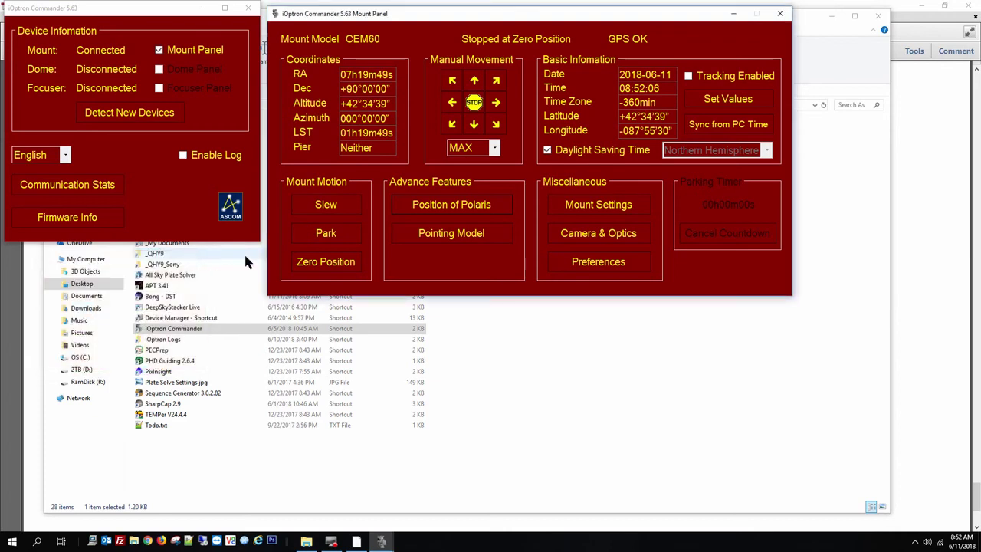
{"action": "left_click", "coordinate": [452, 232]}
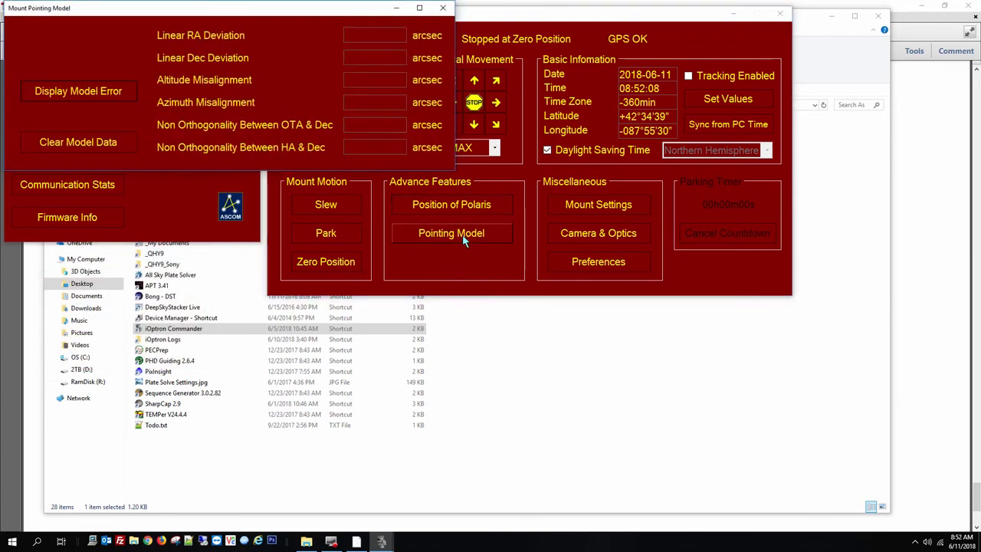
{"action": "left_click", "coordinate": [444, 9]}
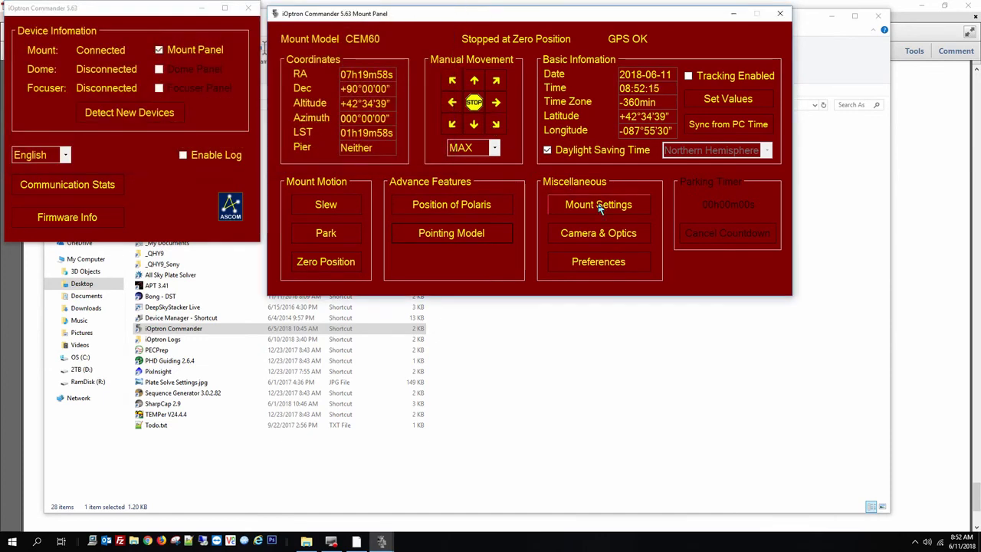
Turn tracking on and back off, then show Mount Settings with 0.50/0.90 guiding rates and +03° altitude limit.
{"action": "left_click", "coordinate": [688, 76]}
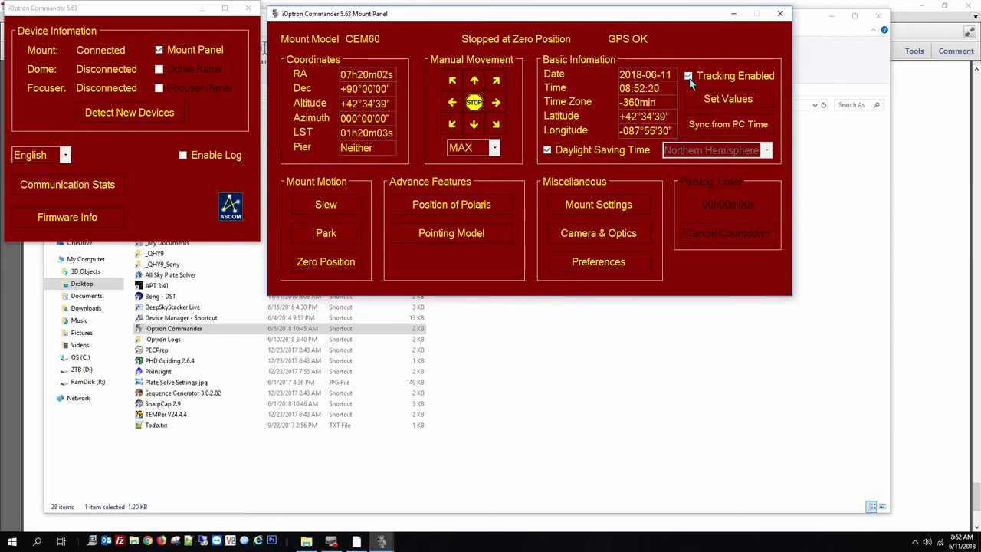
{"action": "left_click", "coordinate": [689, 78]}
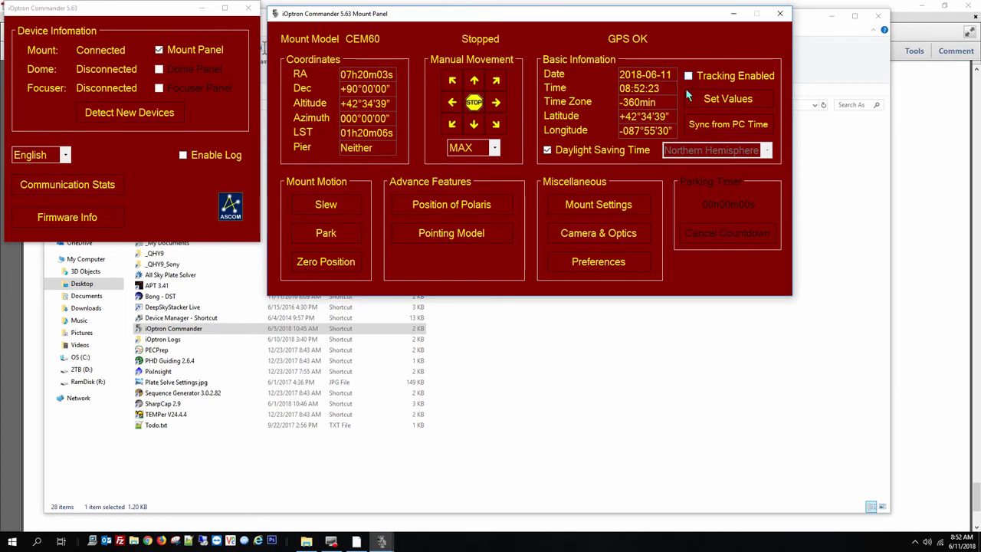
{"action": "left_click", "coordinate": [576, 204]}
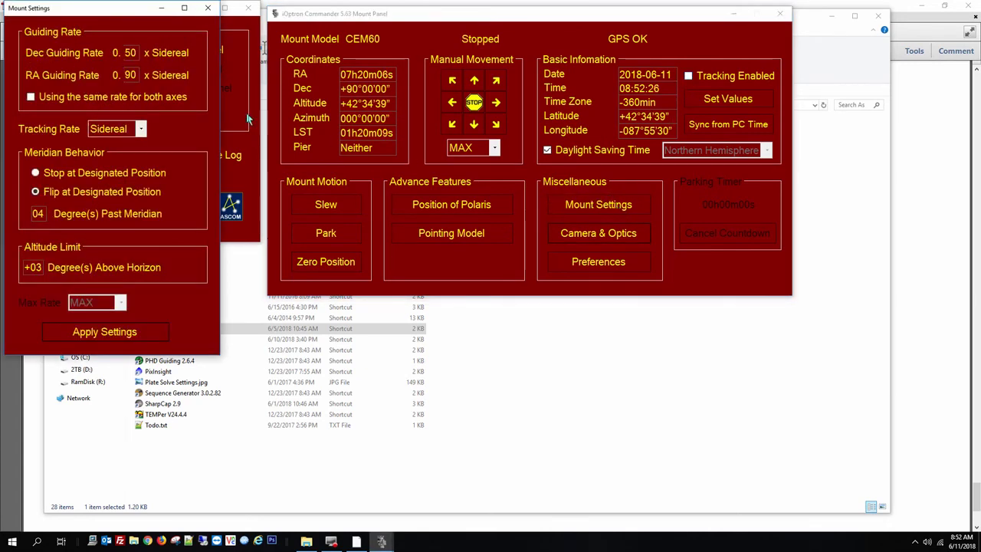